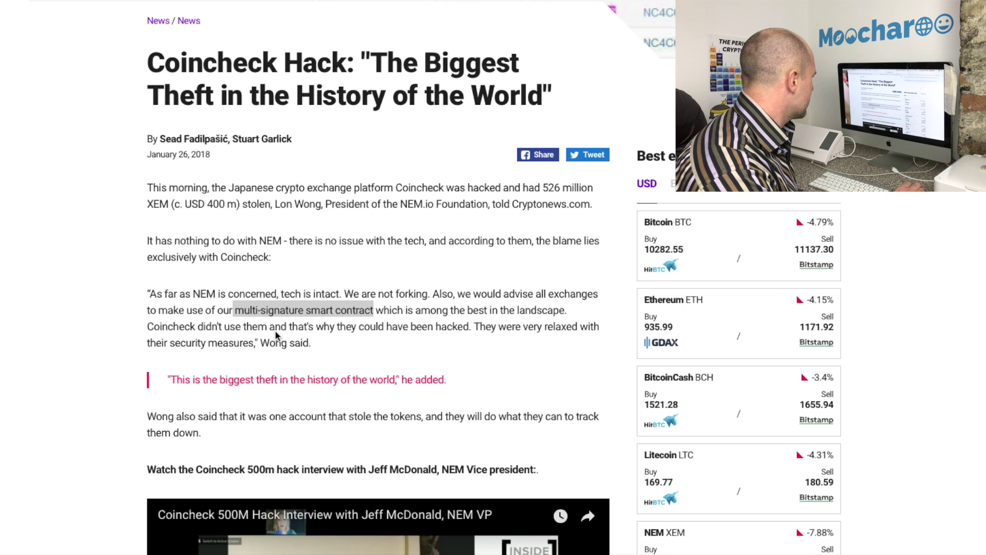
# Sign in to the Crypto Current testnet wallet with its wallet password
pyautogui.scroll(-2, 264, 314)
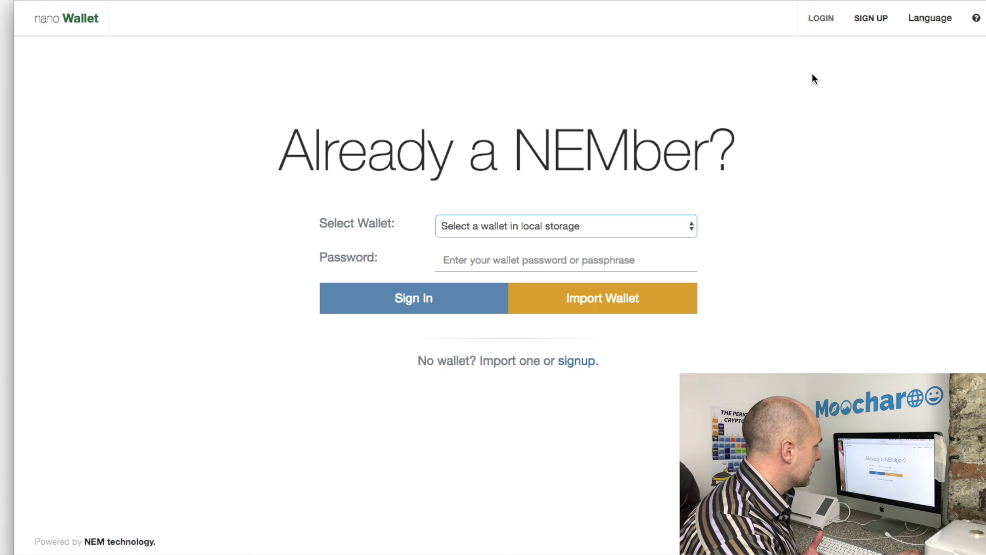
pyautogui.click(687, 224)
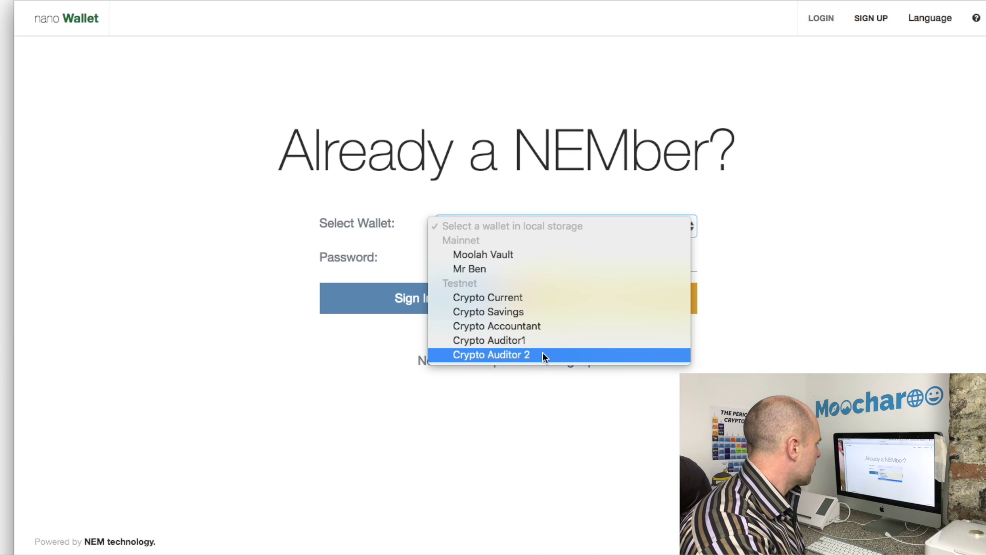
pyautogui.click(537, 300)
pyautogui.click(586, 257)
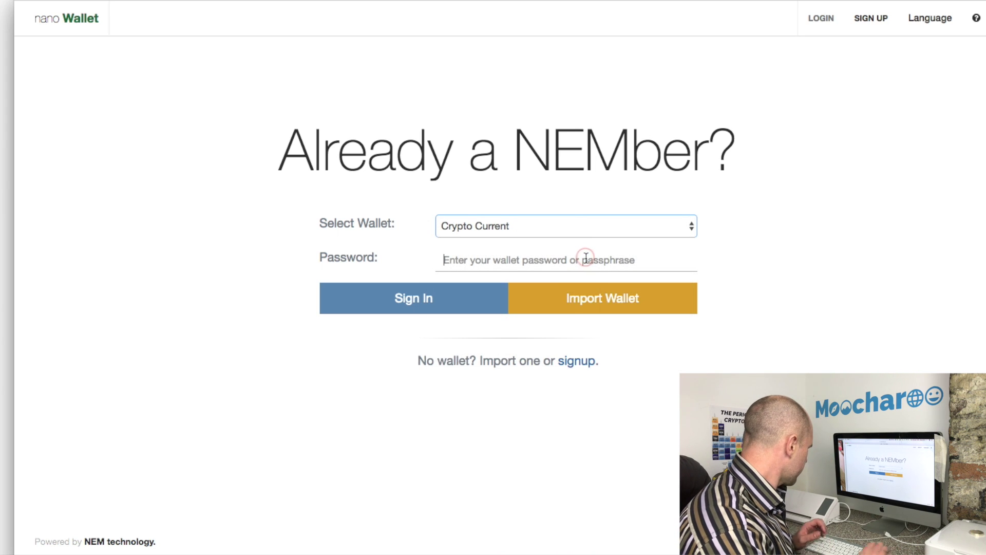
pyautogui.write('1234')
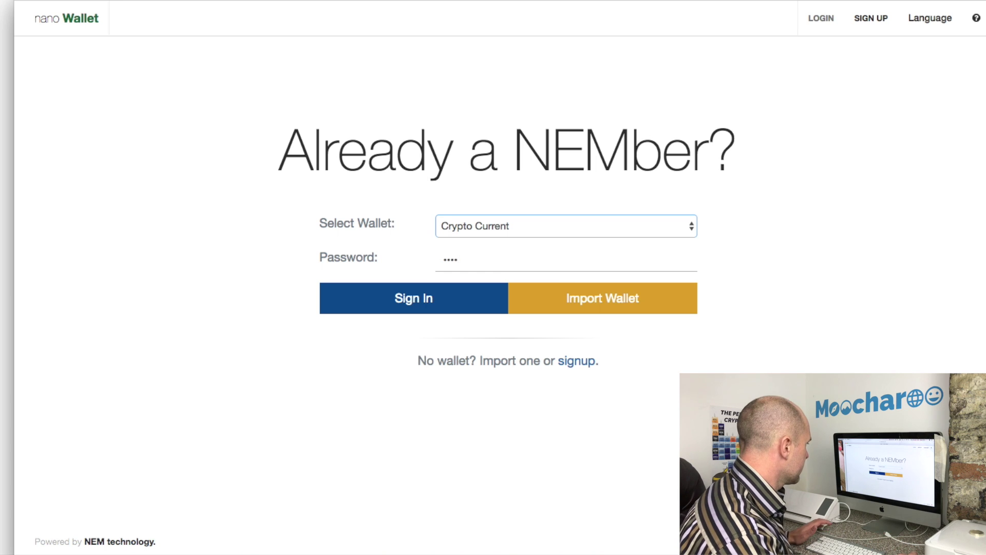
pyautogui.click(463, 299)
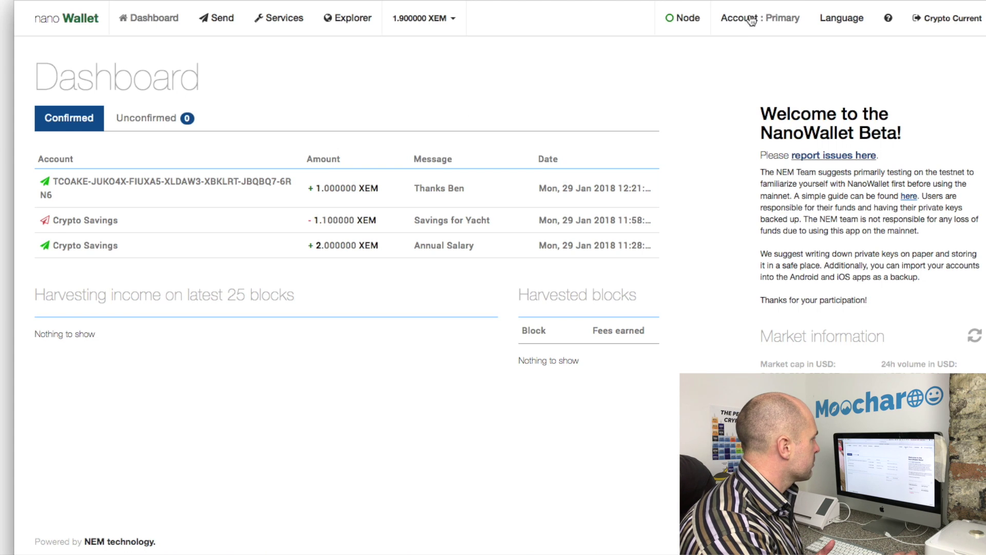
# Select the Primary account's public key on the account page, then log out of Crypto Current
pyautogui.click(732, 21)
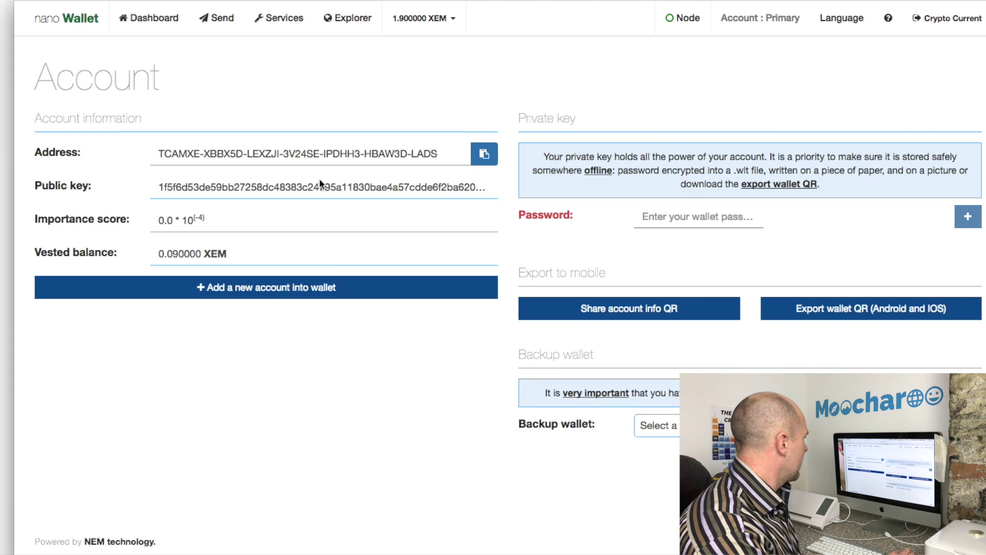
pyautogui.doubleClick(303, 186)
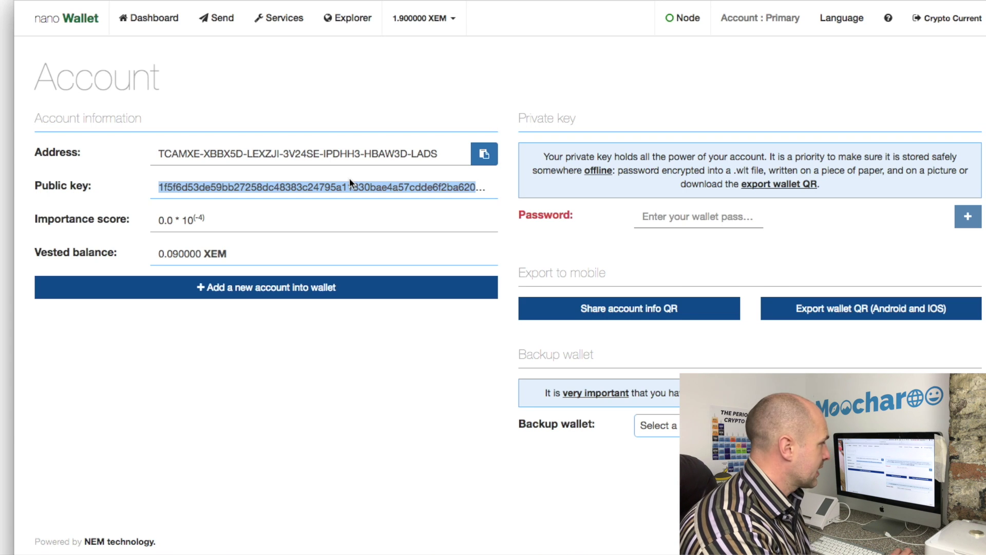
pyautogui.click(734, 20)
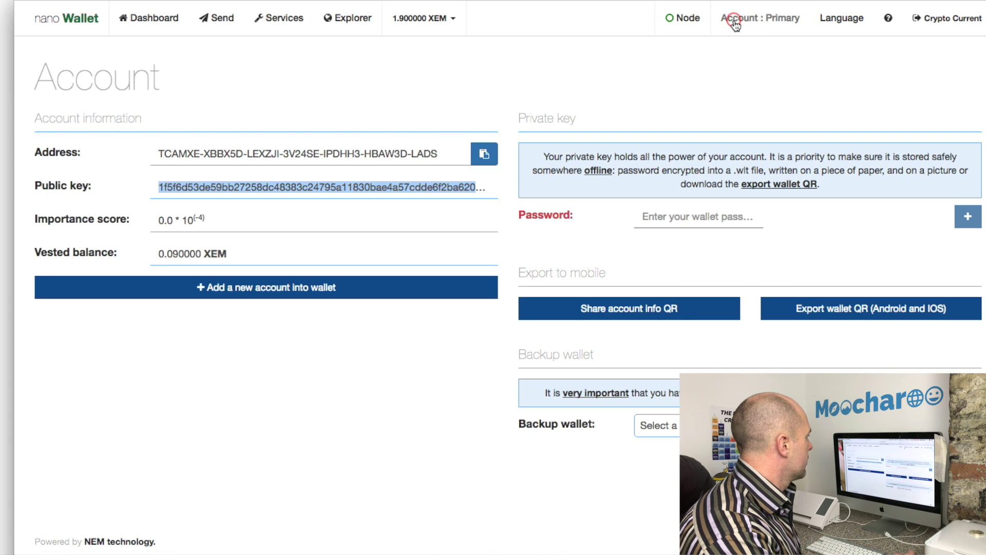
pyautogui.click(934, 19)
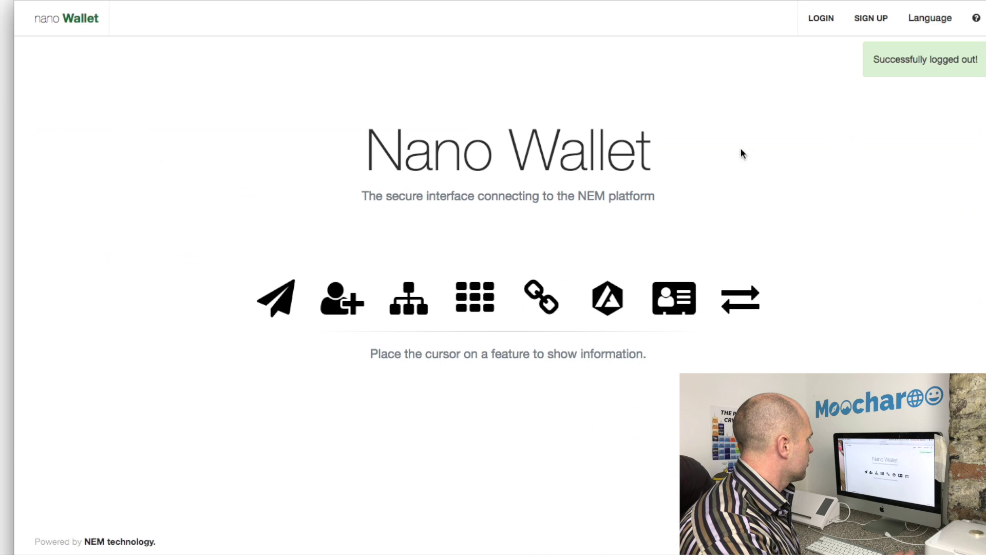
# Sign in to the Crypto Savings wallet (84.600000 XEM) with its password and view Services
pyautogui.click(822, 18)
pyautogui.click(621, 227)
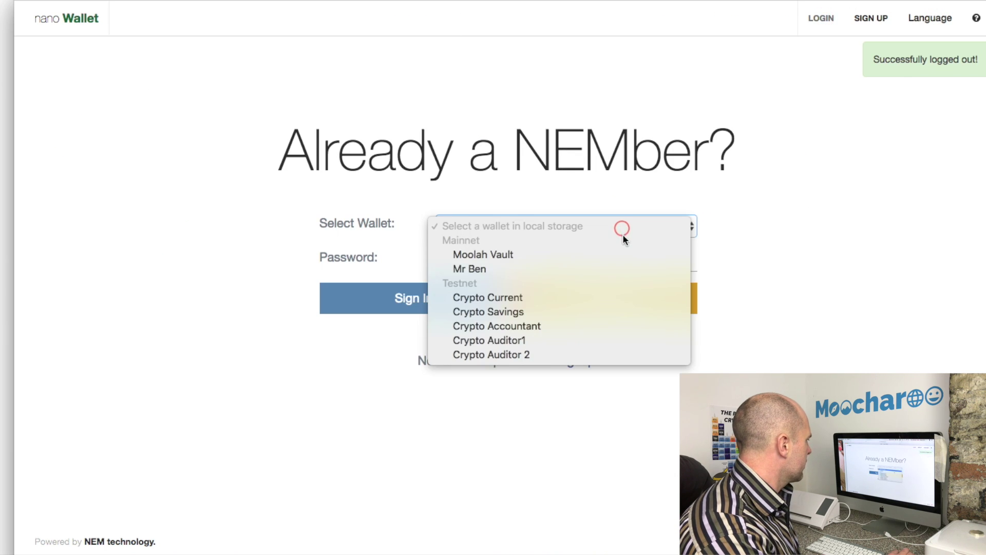
pyautogui.click(579, 311)
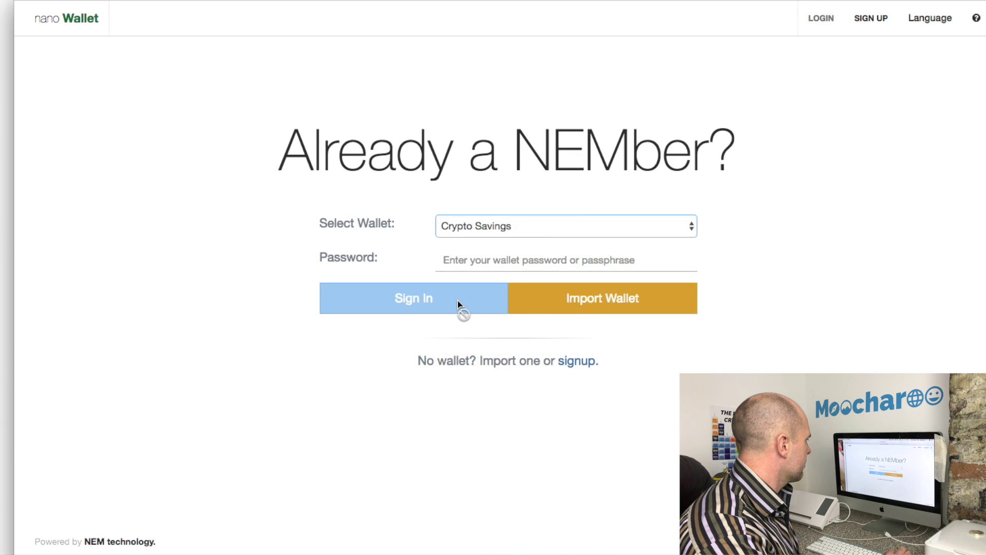
pyautogui.click(456, 300)
pyautogui.click(470, 265)
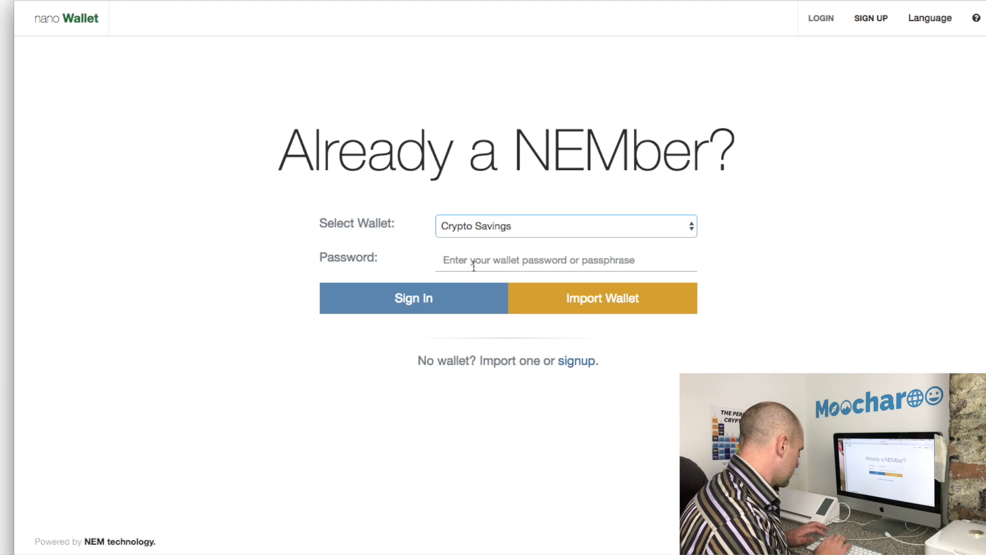
pyautogui.write('abcd')
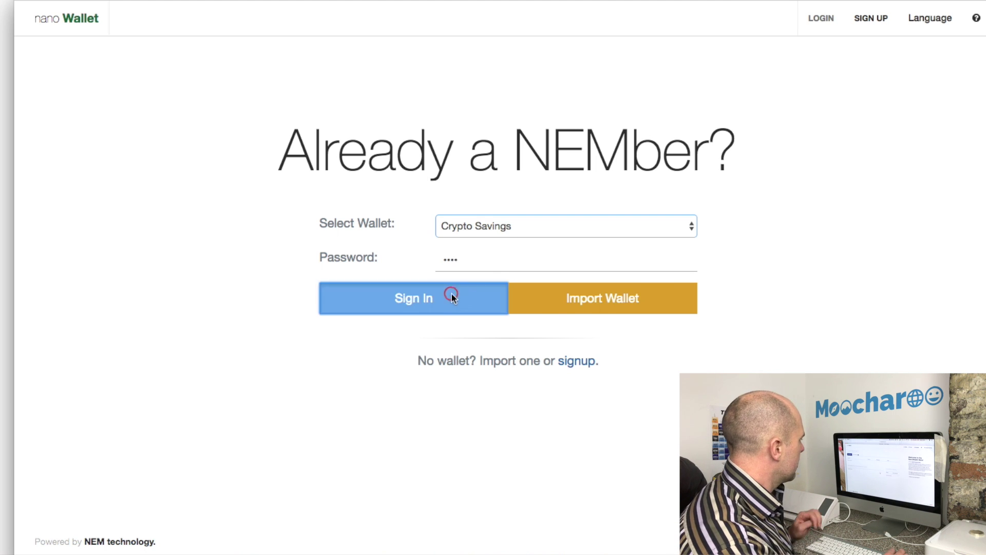
pyautogui.click(451, 293)
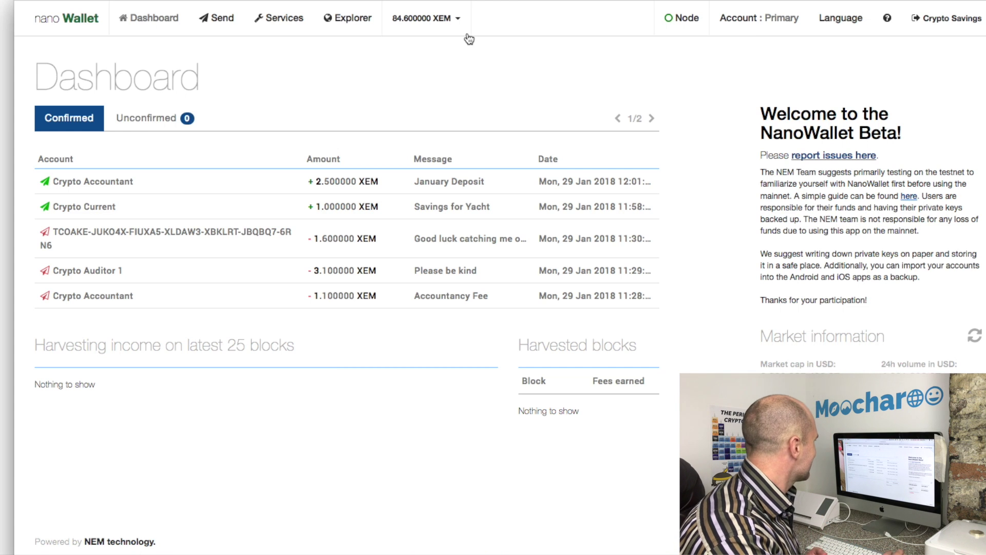
pyautogui.click(274, 19)
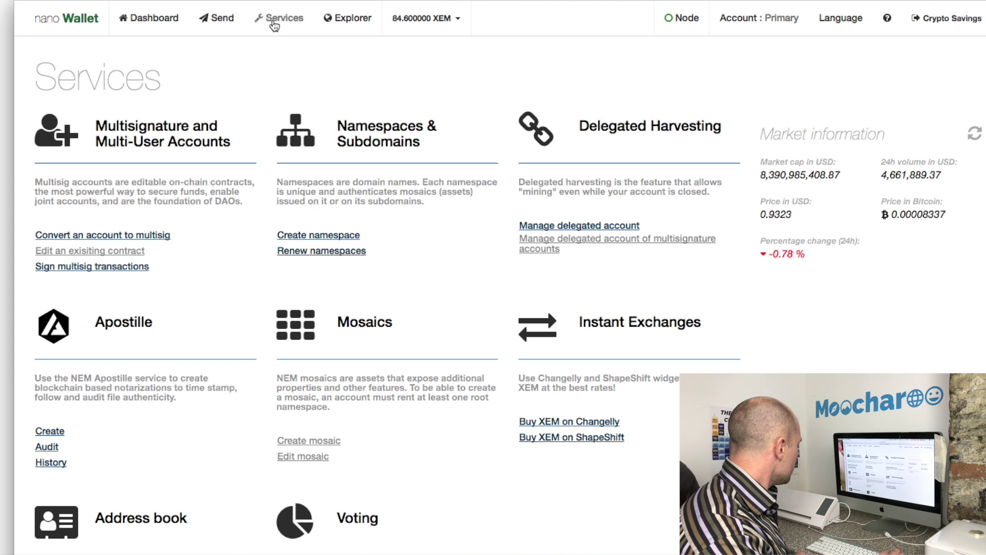
# Open the address book from Services, showing Crypto Accountant, Crypto Auditor 1, Crypto Current and Primary
pyautogui.scroll(-3, 230, 237)
pyautogui.scroll(-5, 231, 236)
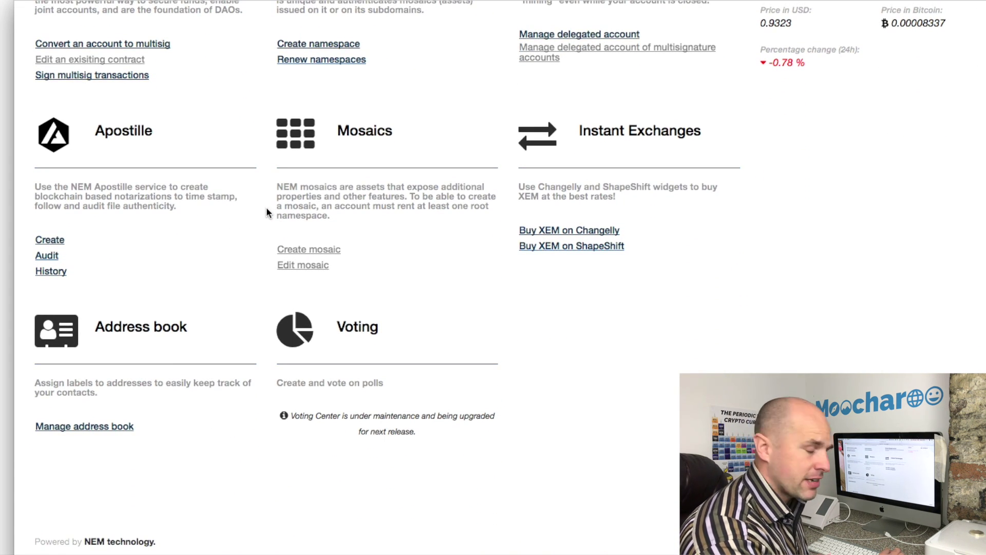
pyautogui.click(117, 427)
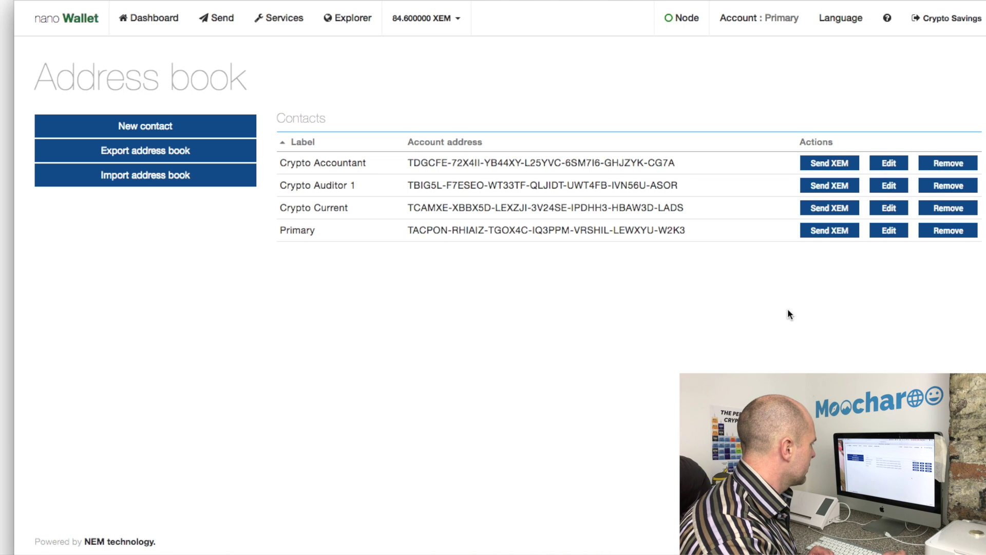
pyautogui.moveTo(663, 552)
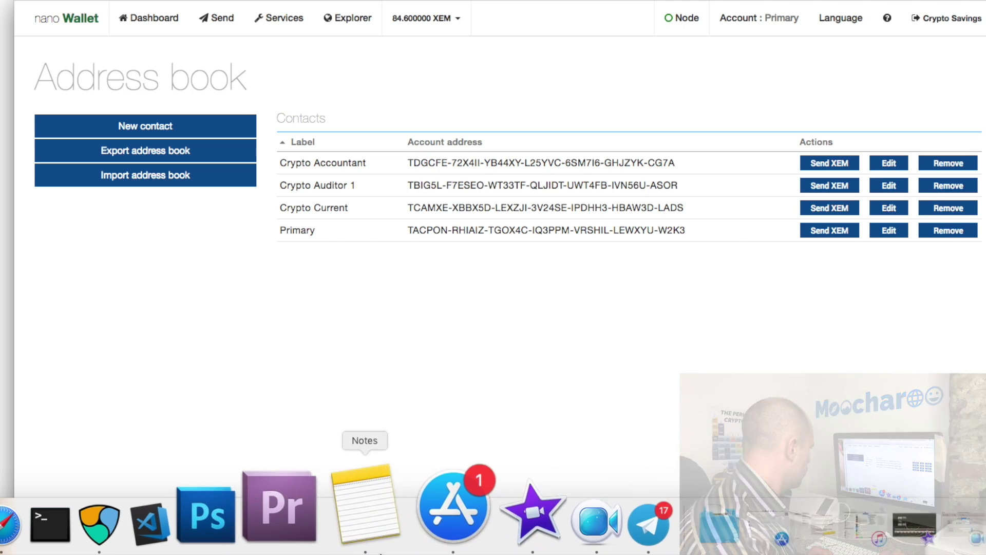
# Save a new contact 'Crypto Auditor 2' with the pasted account address
pyautogui.click(155, 126)
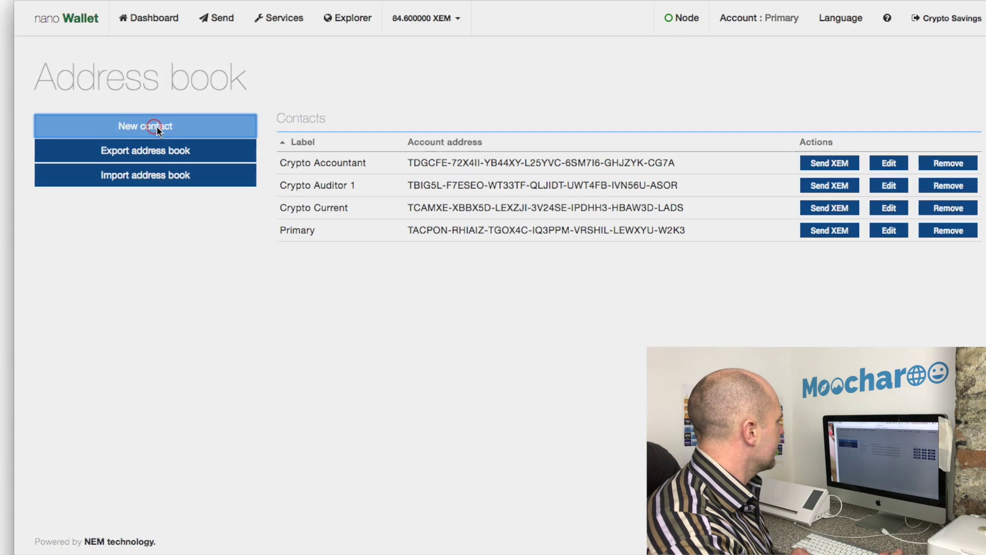
pyautogui.click(480, 110)
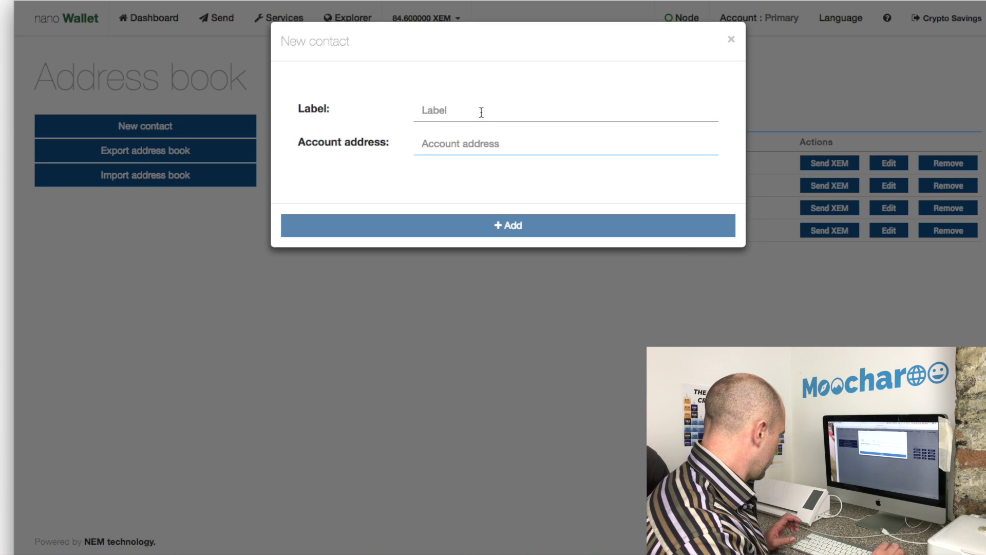
pyautogui.write('Cryp')
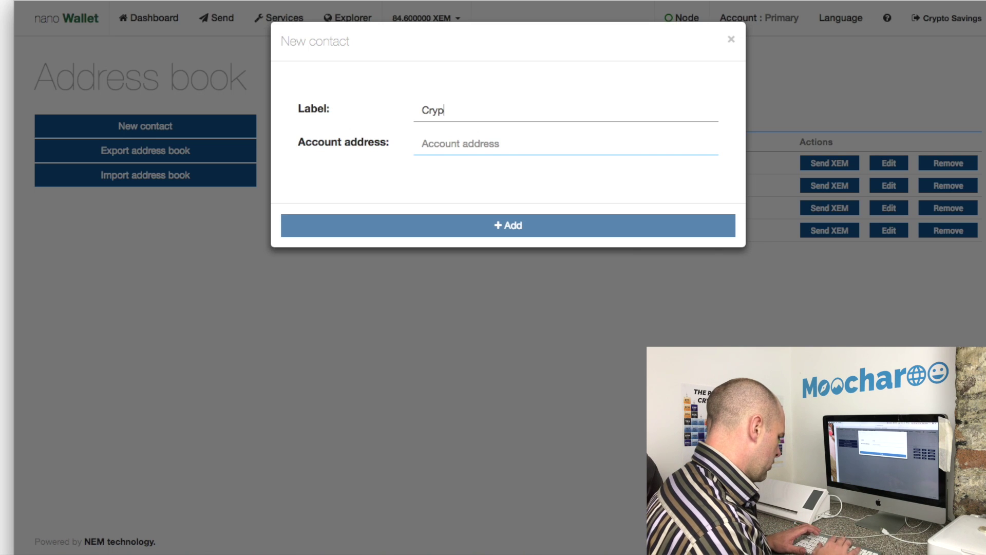
pyautogui.write('to Au')
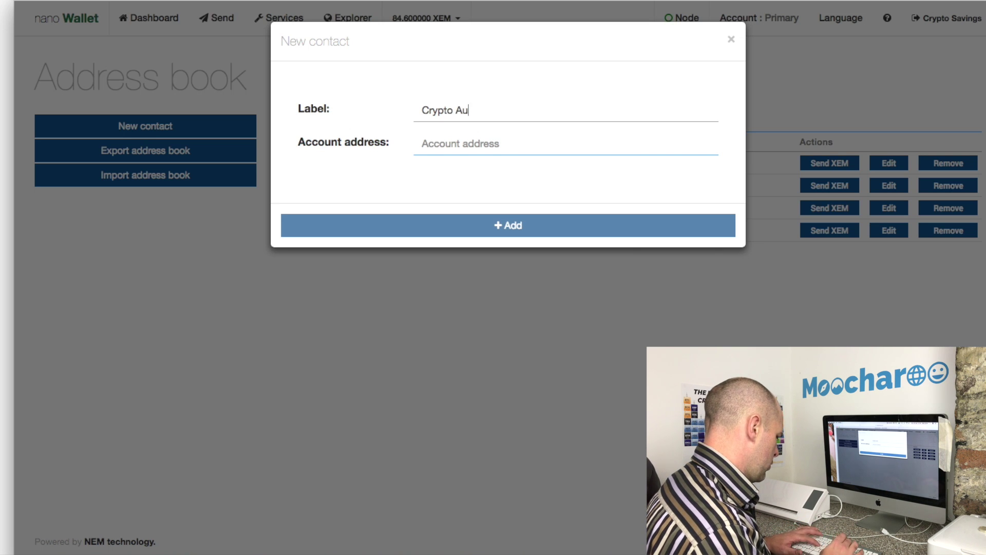
pyautogui.write('ditor')
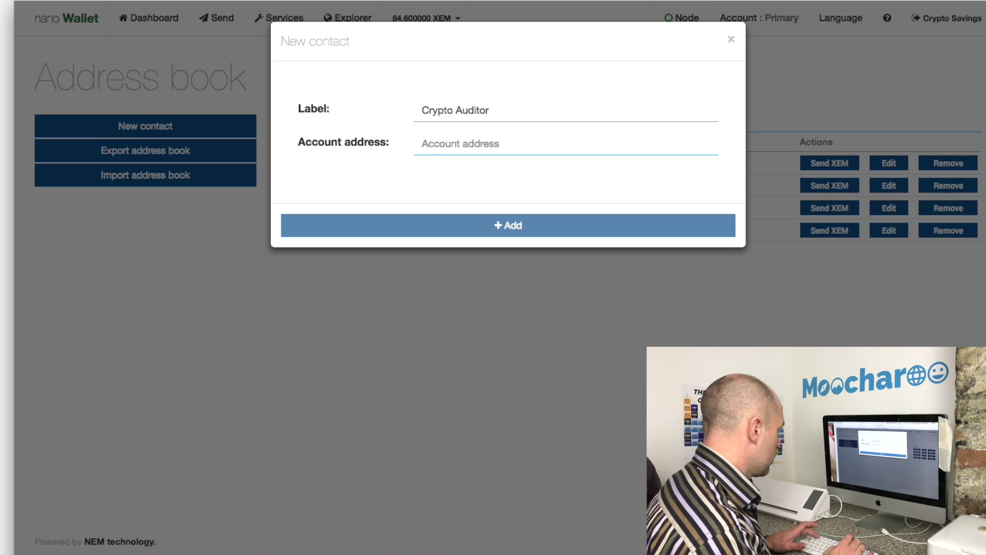
pyautogui.write(' 2')
pyautogui.click(474, 143)
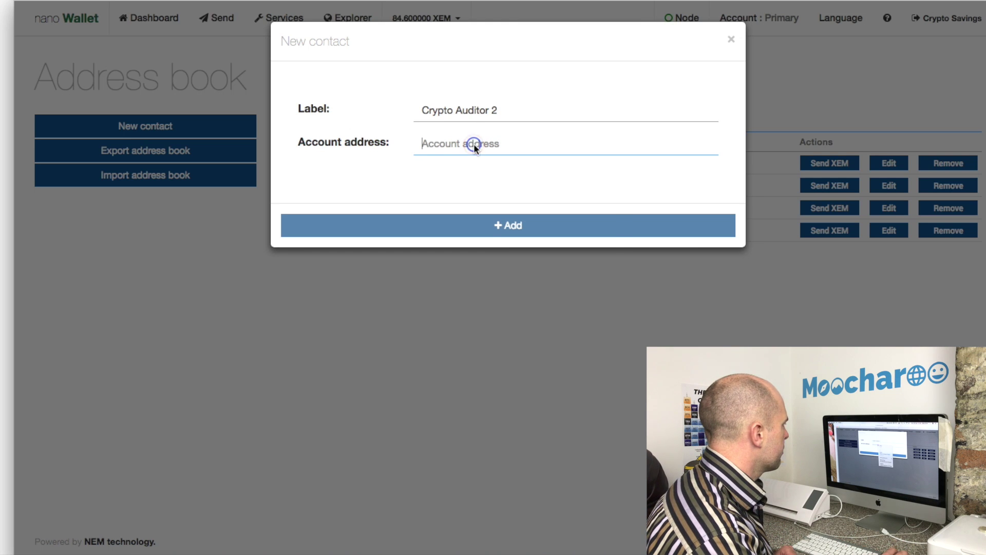
pyautogui.rightClick(473, 143)
pyautogui.click(504, 209)
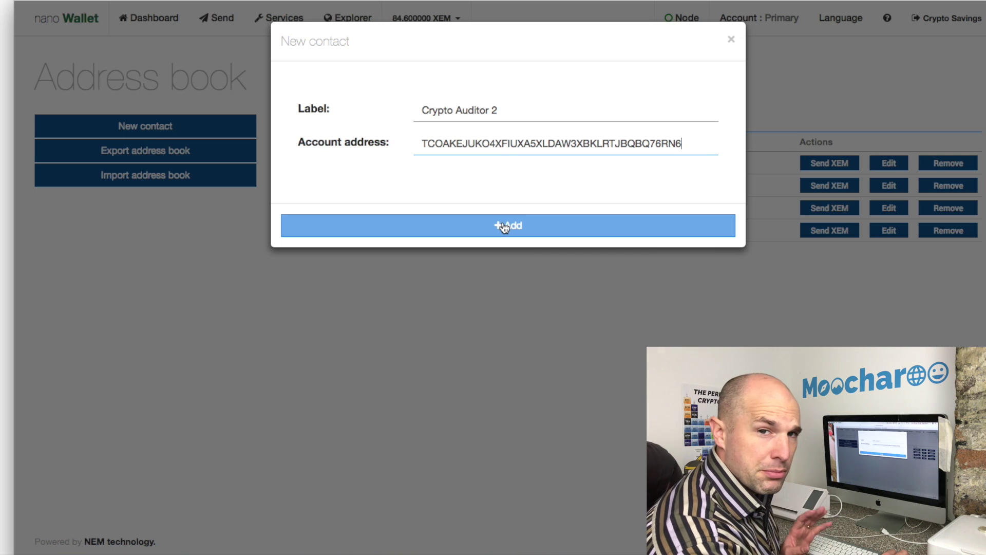
pyautogui.click(504, 227)
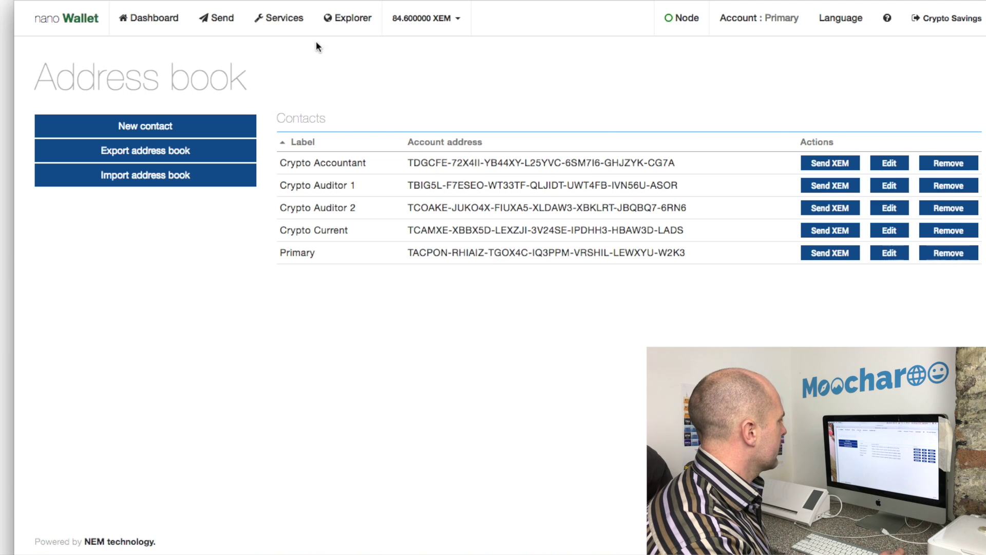
# Open Convert an account to multisig and paste the account's private key into the form
pyautogui.click(284, 19)
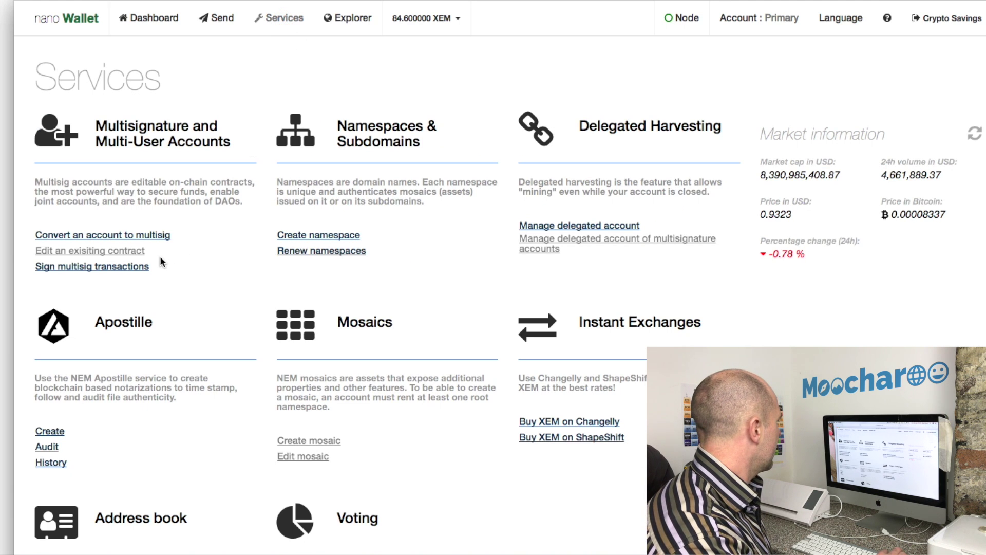
pyautogui.click(115, 235)
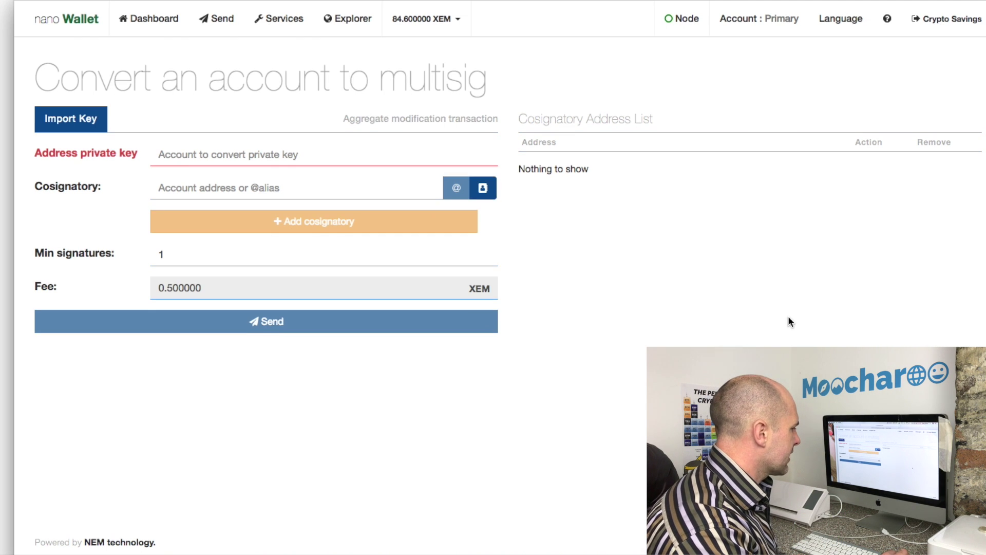
pyautogui.click(310, 156)
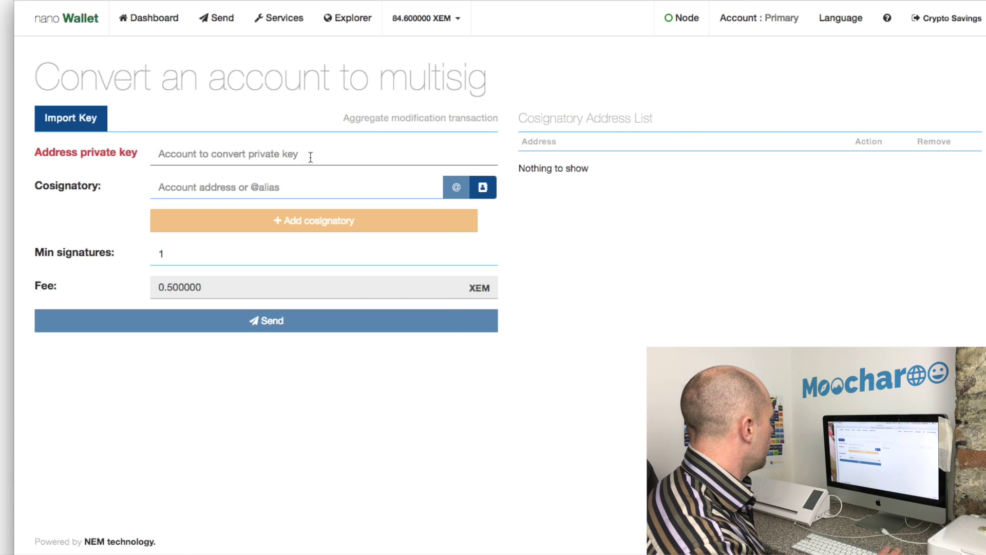
pyautogui.rightClick(310, 157)
pyautogui.click(331, 222)
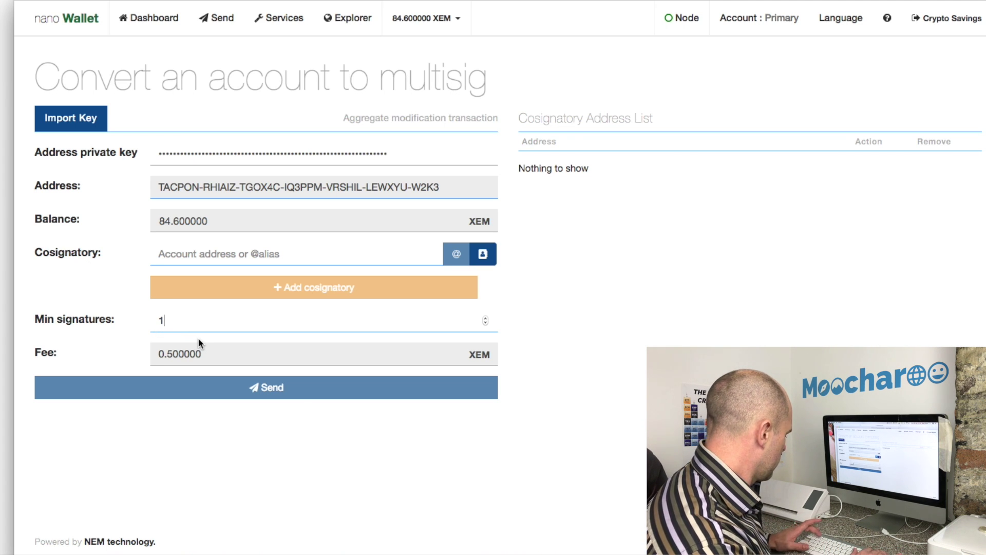
# Set minimum signatures to 2 and add Crypto Current as the first cosignatory
pyautogui.press('BackSpace')
pyautogui.write('2')
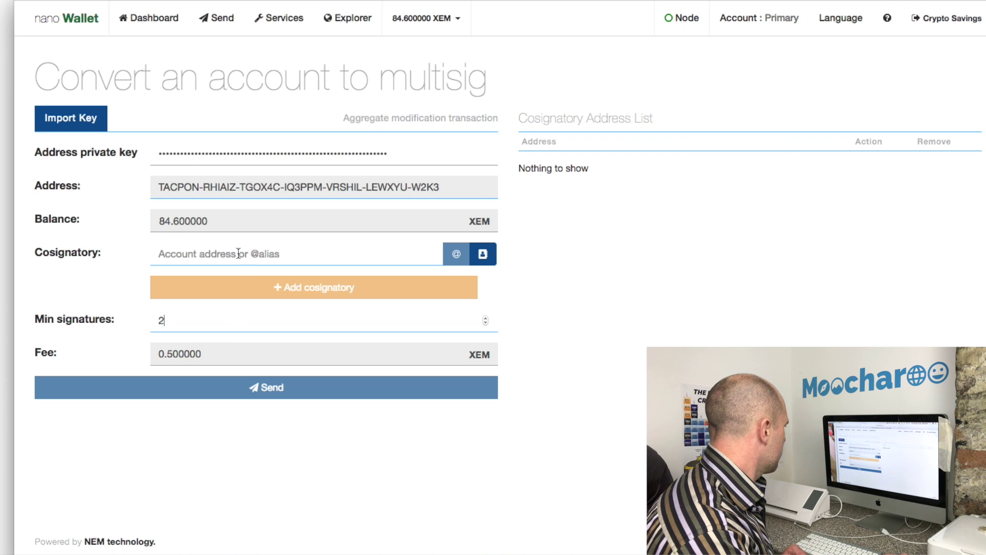
pyautogui.click(238, 254)
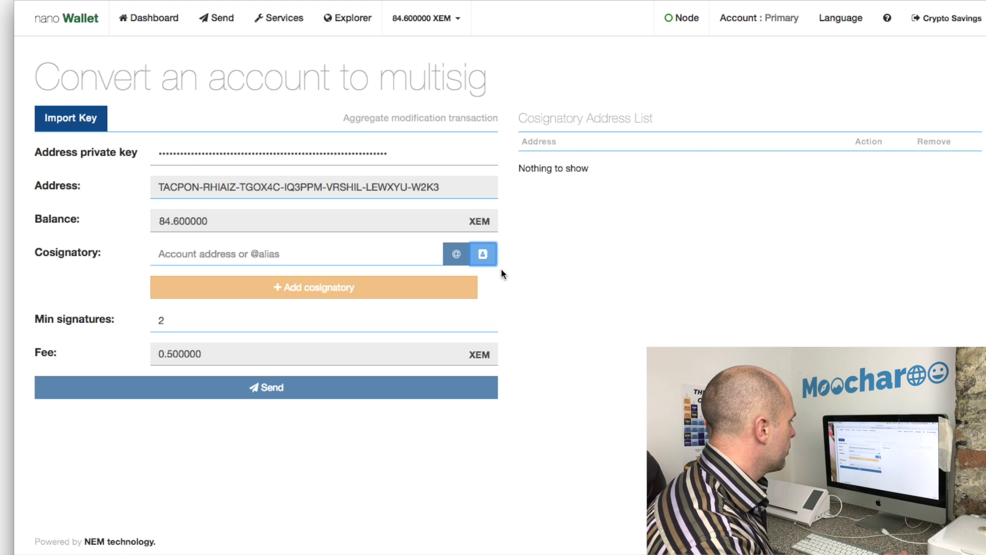
pyautogui.click(483, 257)
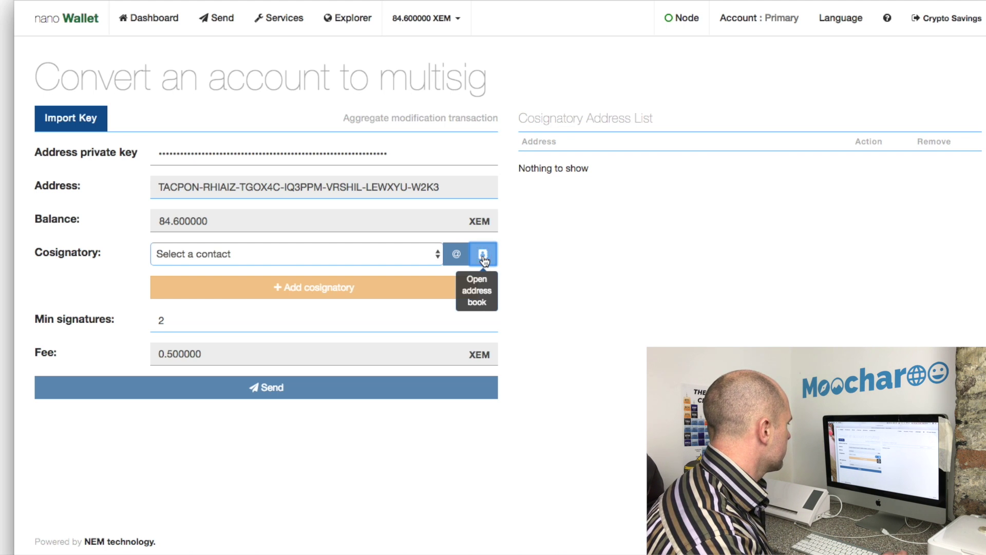
pyautogui.click(433, 253)
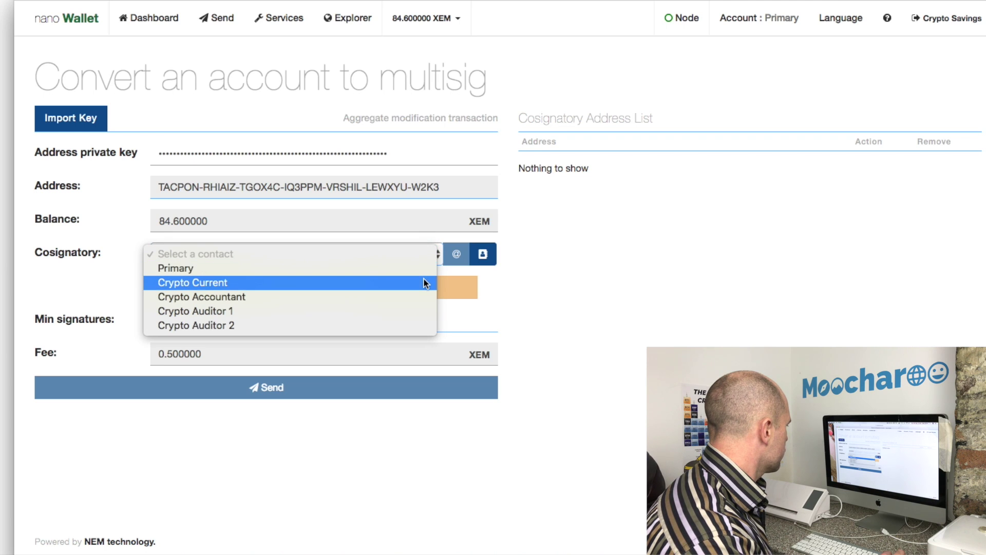
pyautogui.click(423, 282)
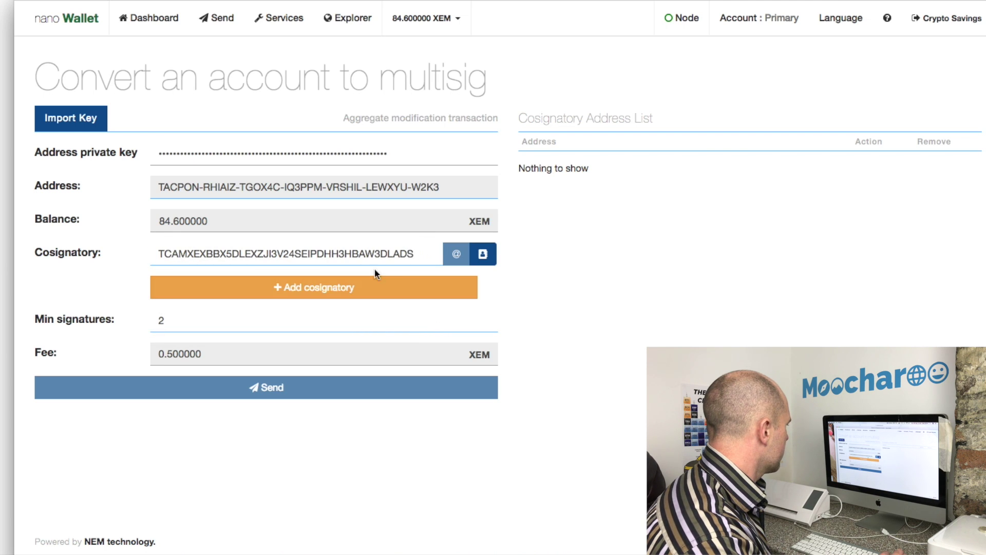
pyautogui.click(366, 288)
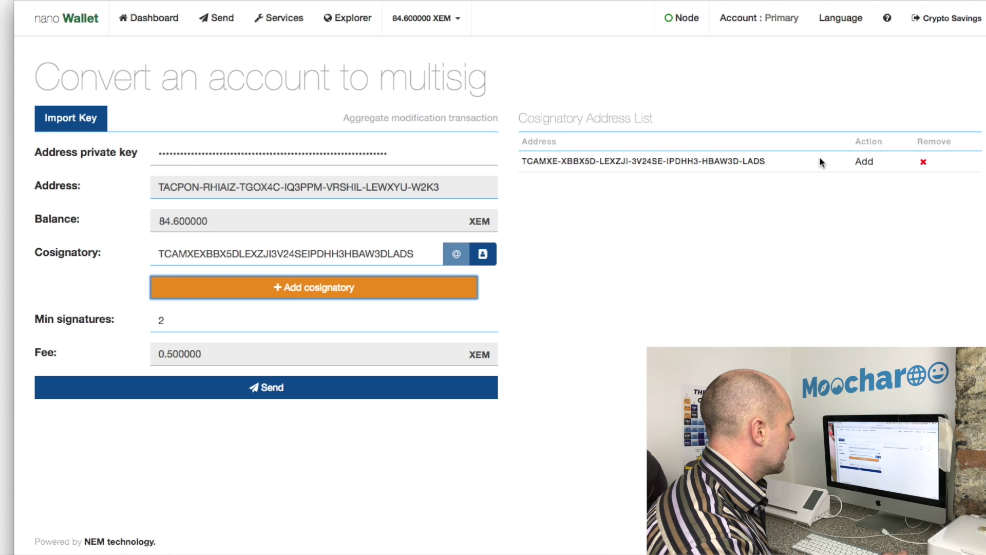
# Add Crypto Accountant, Crypto Auditor 1 and Crypto Auditor 2 as cosignatories from the address book
pyautogui.click(483, 257)
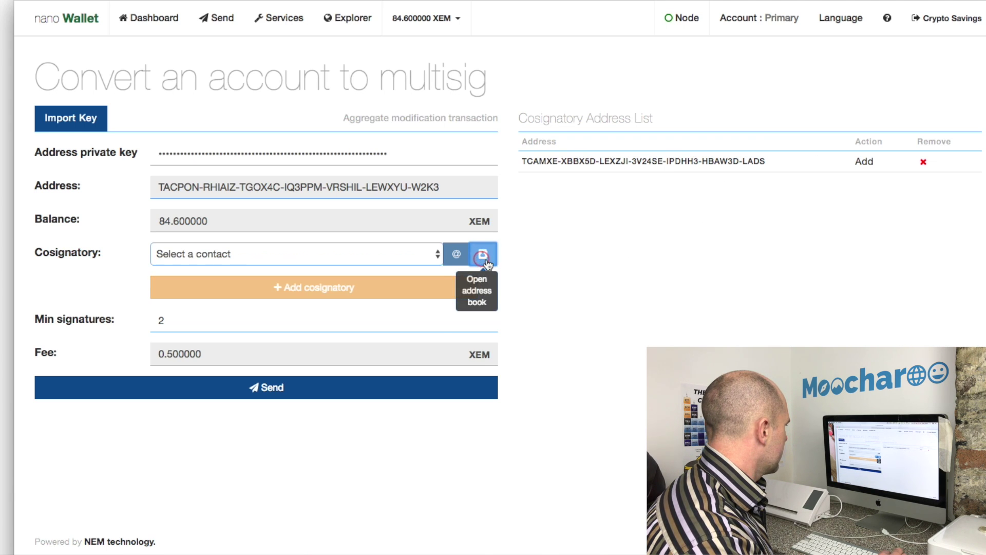
pyautogui.click(435, 255)
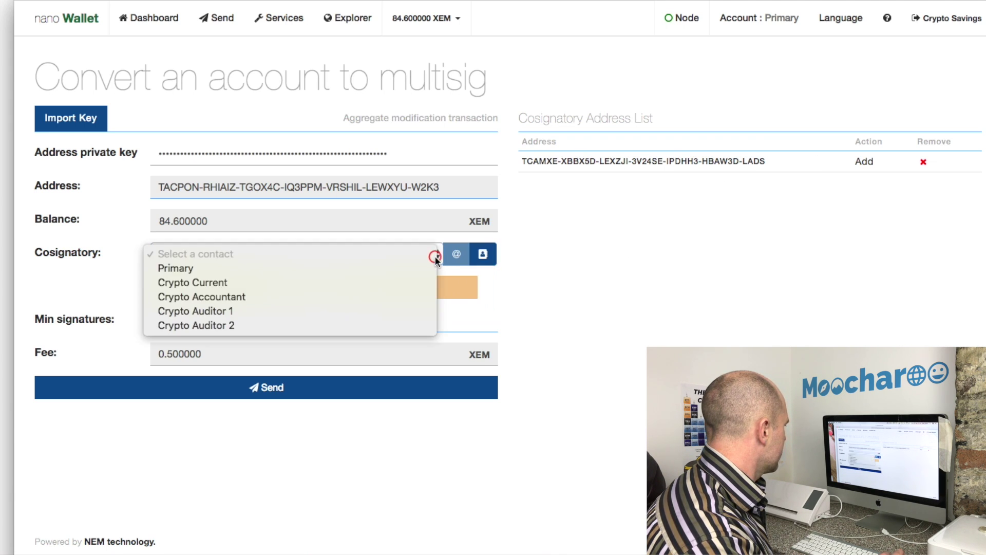
pyautogui.click(414, 293)
pyautogui.click(396, 292)
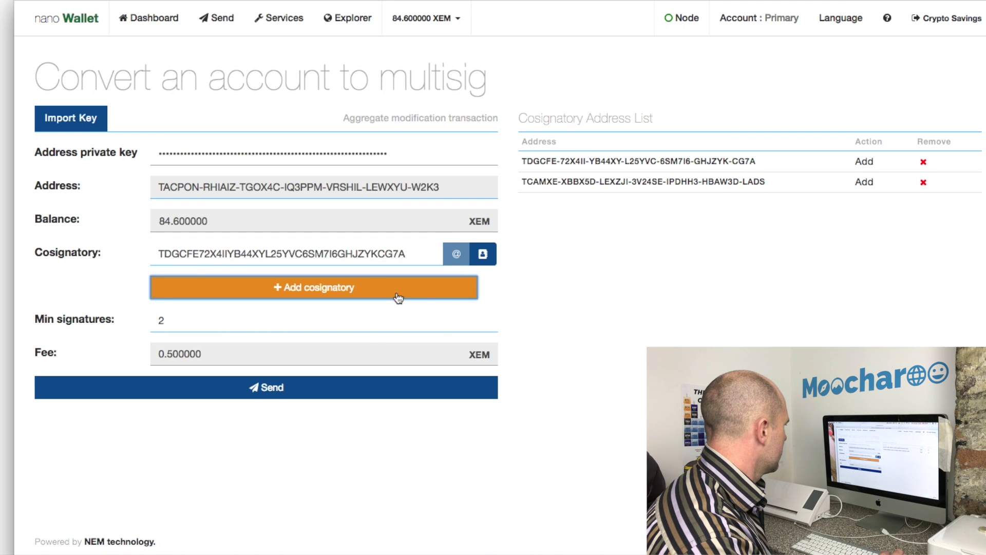
pyautogui.click(483, 255)
pyautogui.click(435, 255)
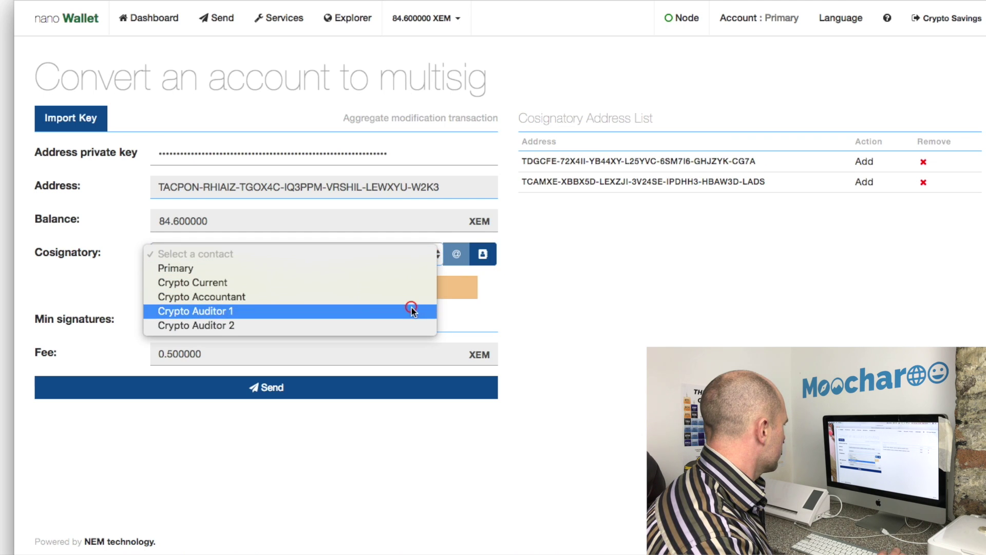
pyautogui.click(411, 311)
pyautogui.click(420, 293)
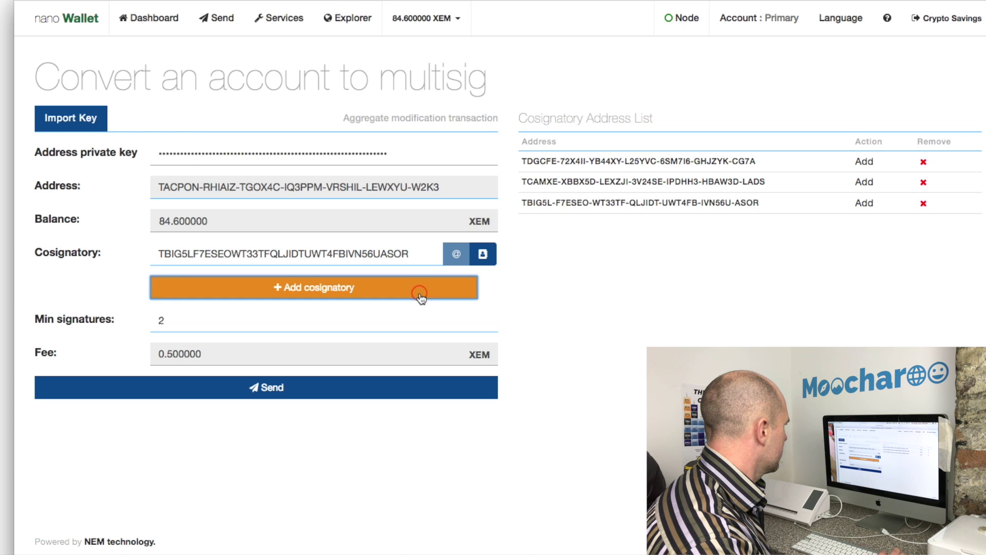
pyautogui.click(483, 255)
pyautogui.click(435, 254)
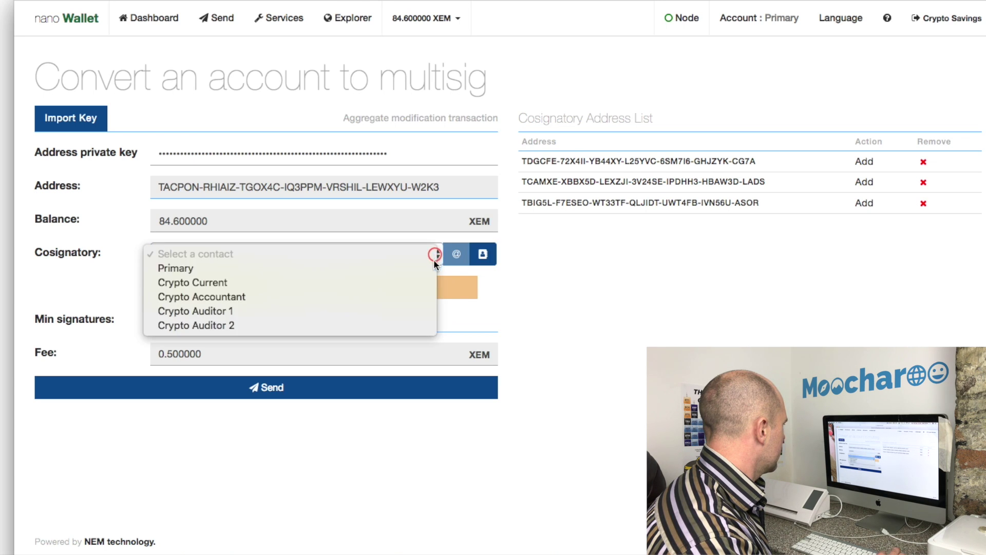
pyautogui.click(397, 324)
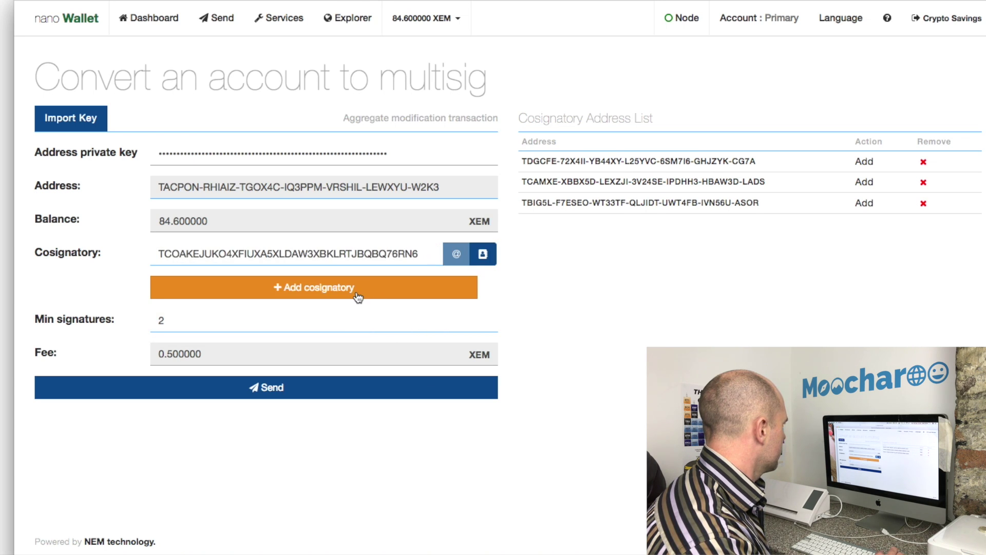
pyautogui.click(358, 298)
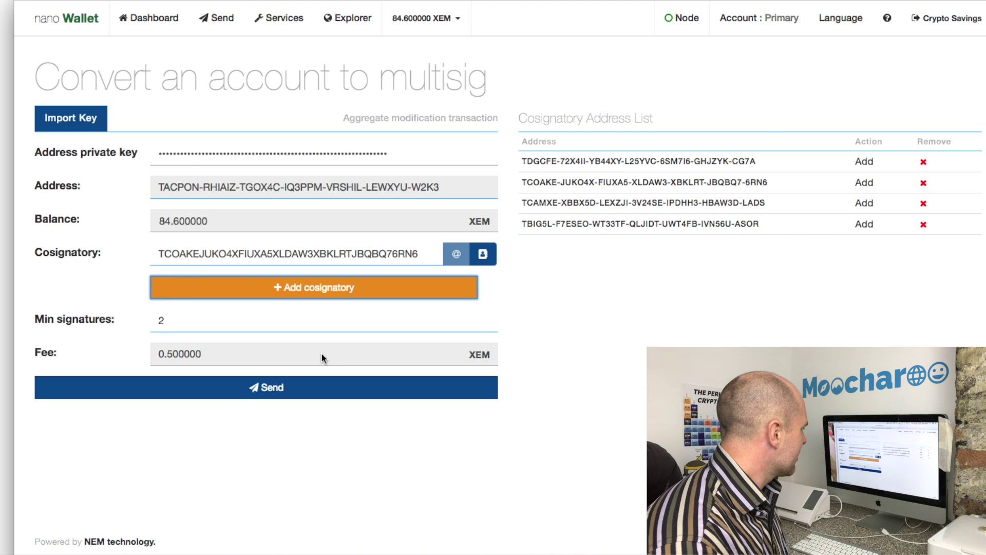
# Submit the 2-of-4 multisig conversion and return to the Dashboard
pyautogui.click(310, 386)
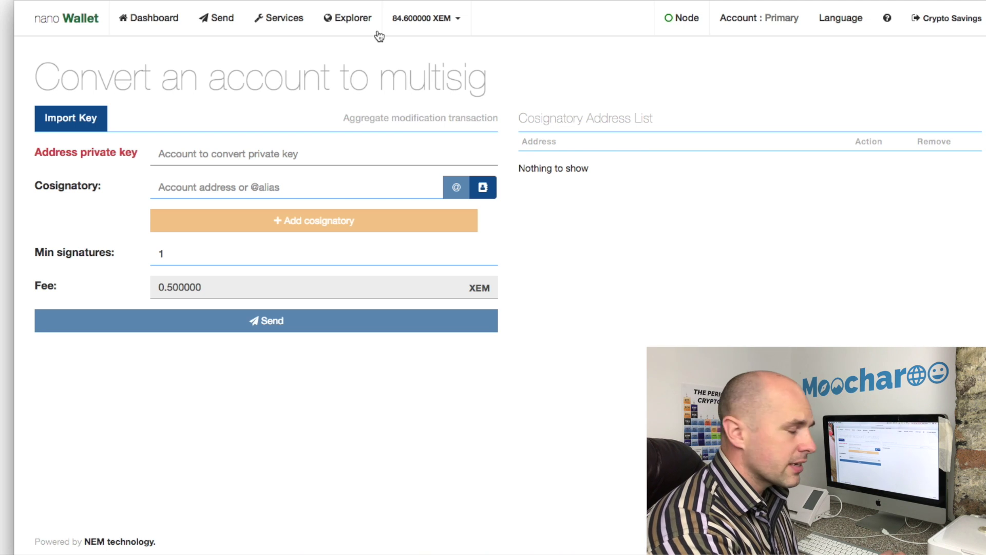
pyautogui.click(175, 23)
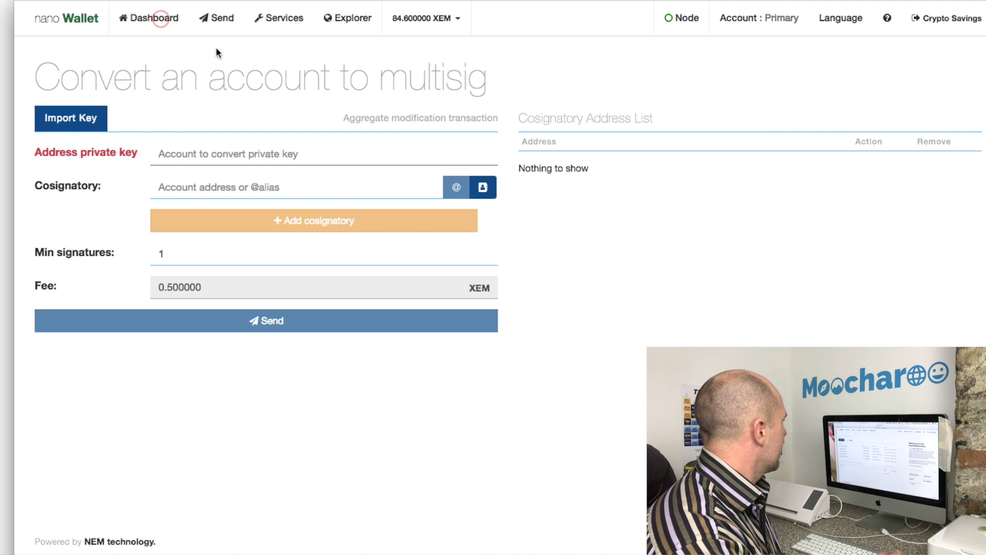
# Fill a transfer to Crypto Current for 5 XEM
pyautogui.click(223, 24)
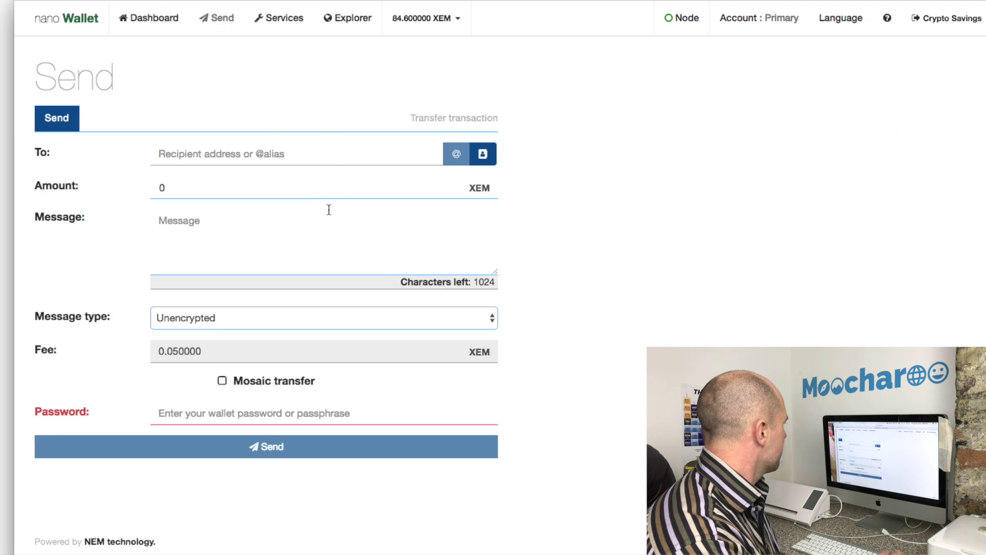
pyautogui.click(482, 154)
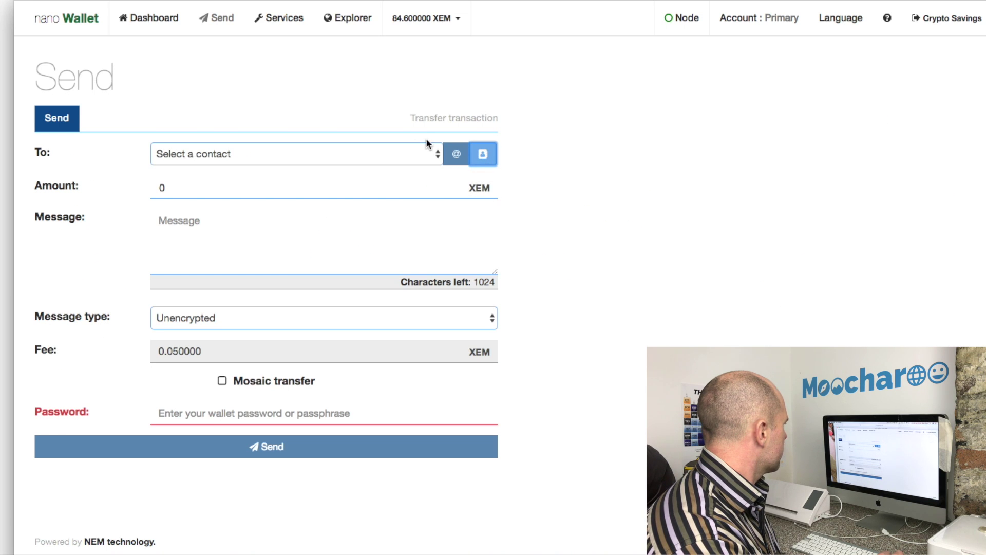
pyautogui.click(423, 155)
pyautogui.click(404, 181)
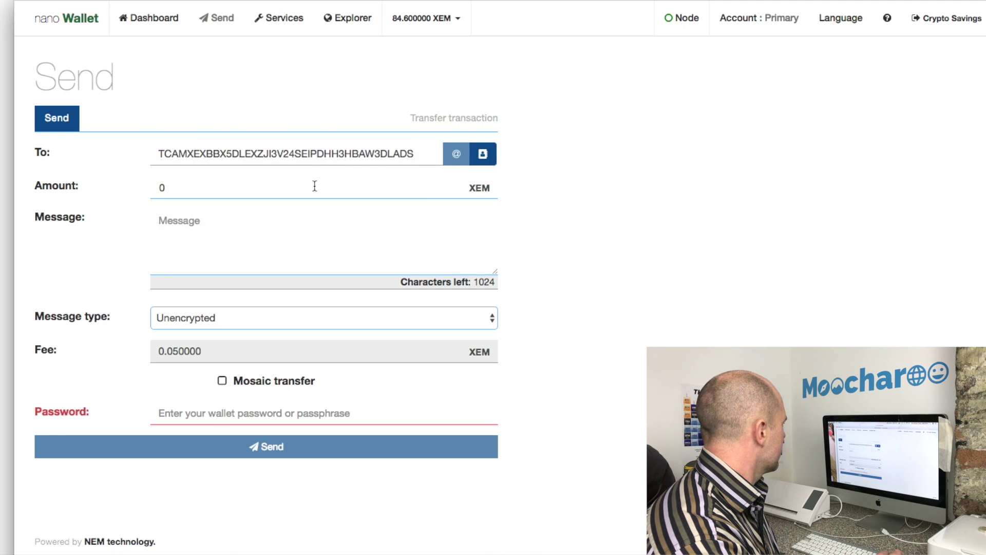
pyautogui.click(307, 187)
pyautogui.click(185, 188)
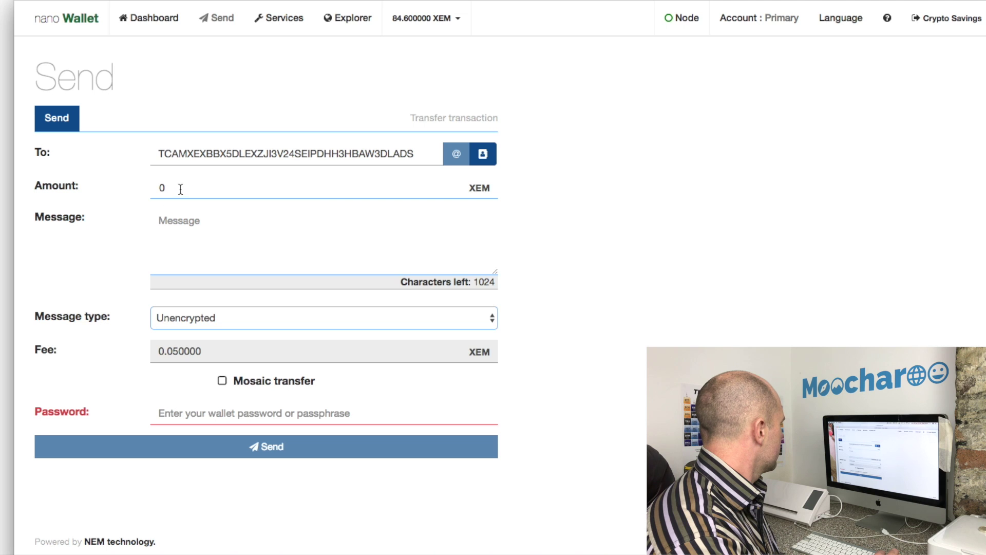
pyautogui.press('BackSpace')
pyautogui.write('5')
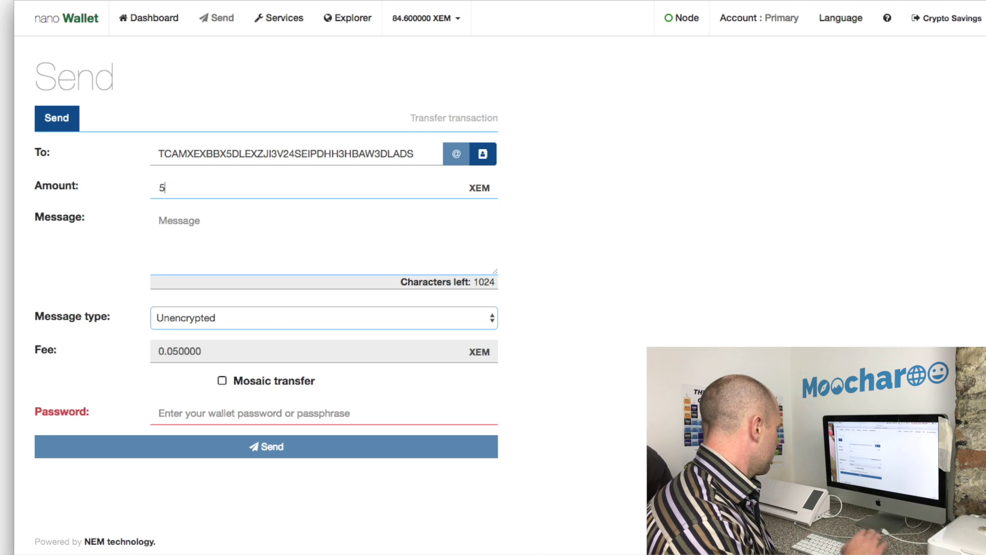
# Add message 'Test send', enter the password and send; after the multisig error, log out
pyautogui.click(185, 233)
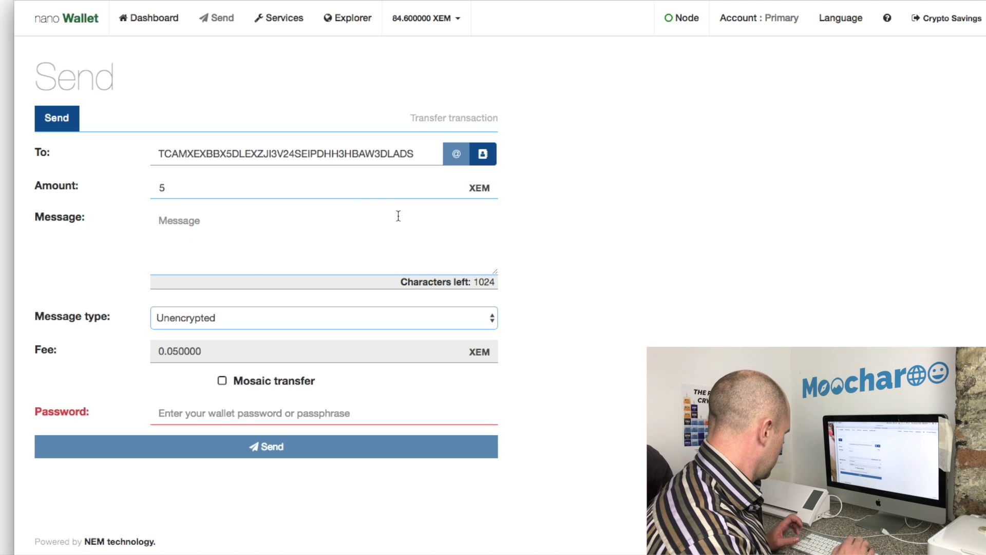
pyautogui.write('Test')
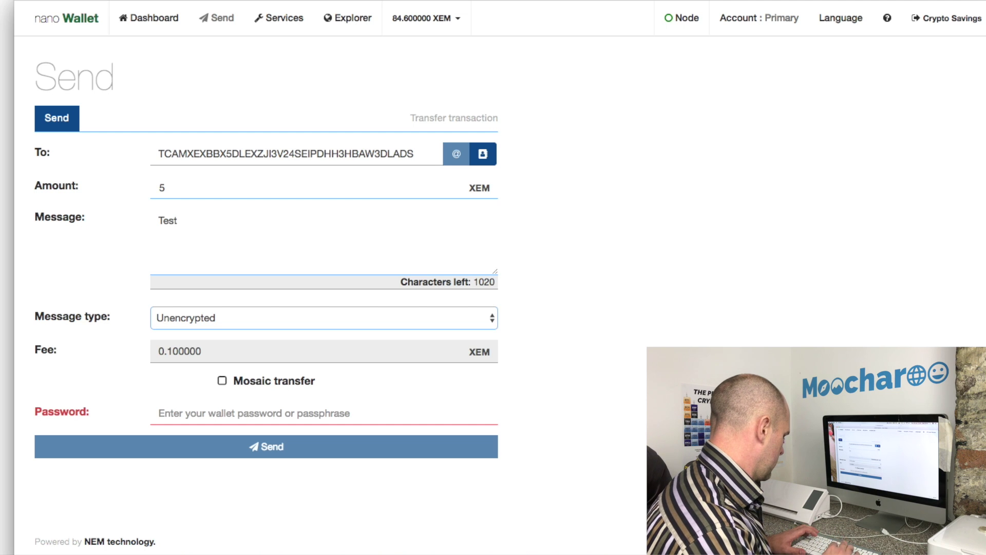
pyautogui.write(' send')
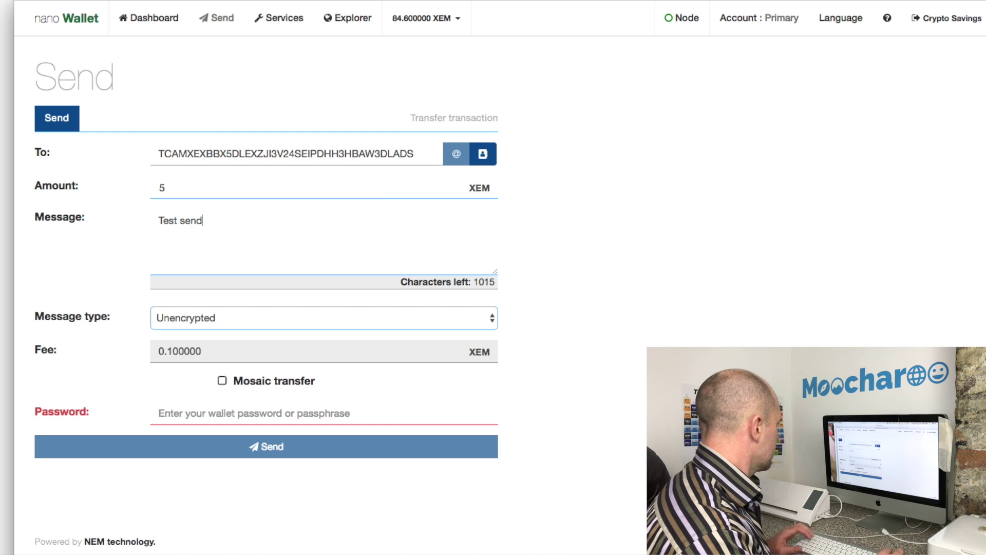
pyautogui.click(231, 414)
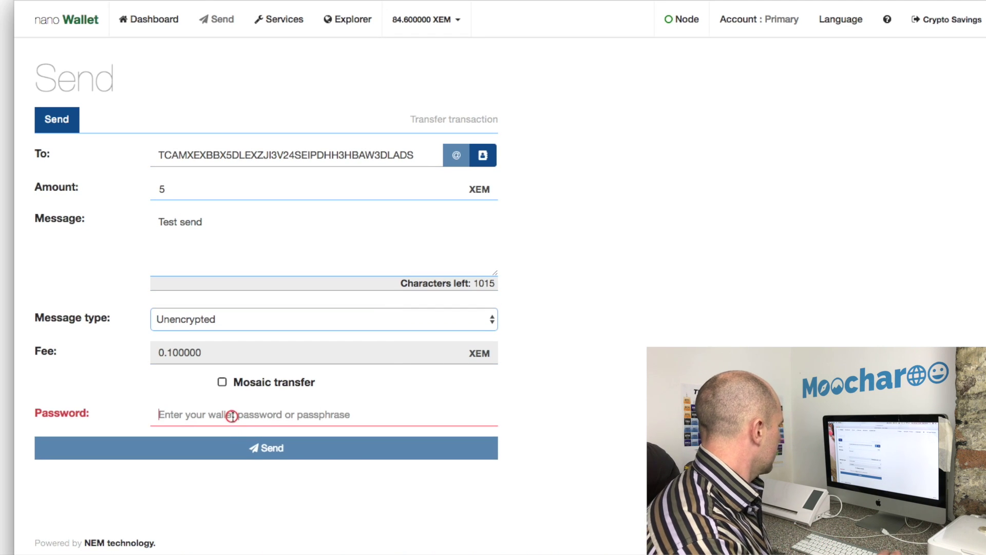
pyautogui.write('••••')
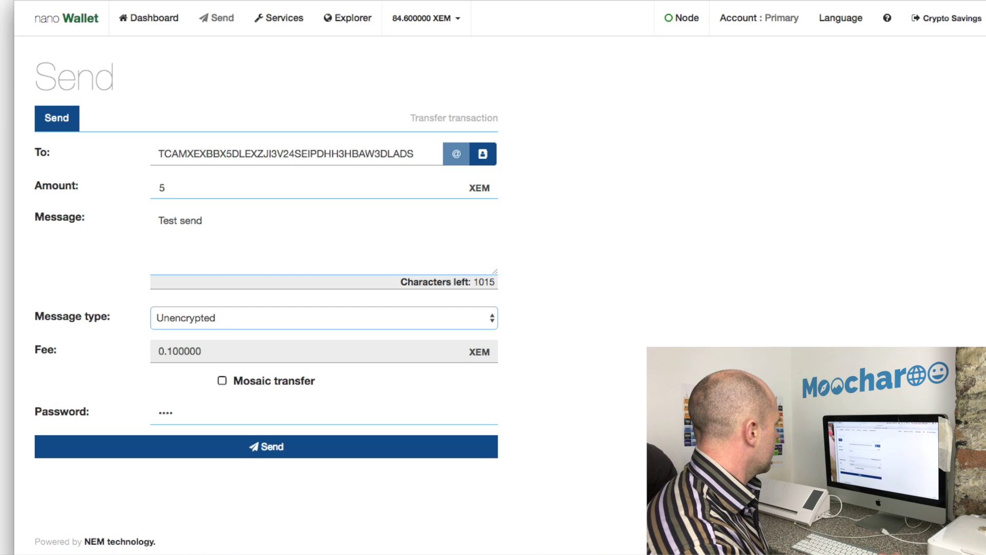
pyautogui.click(269, 463)
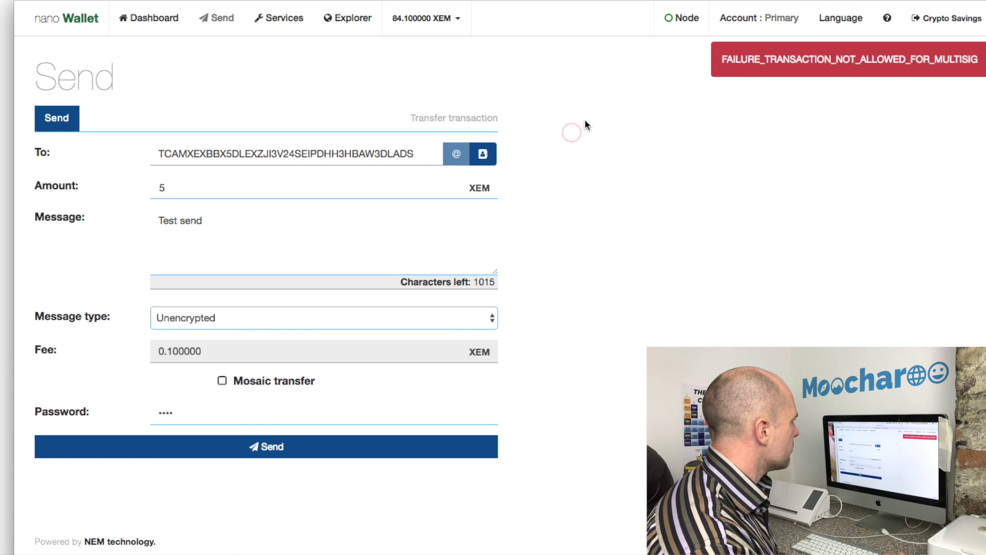
pyautogui.click(940, 20)
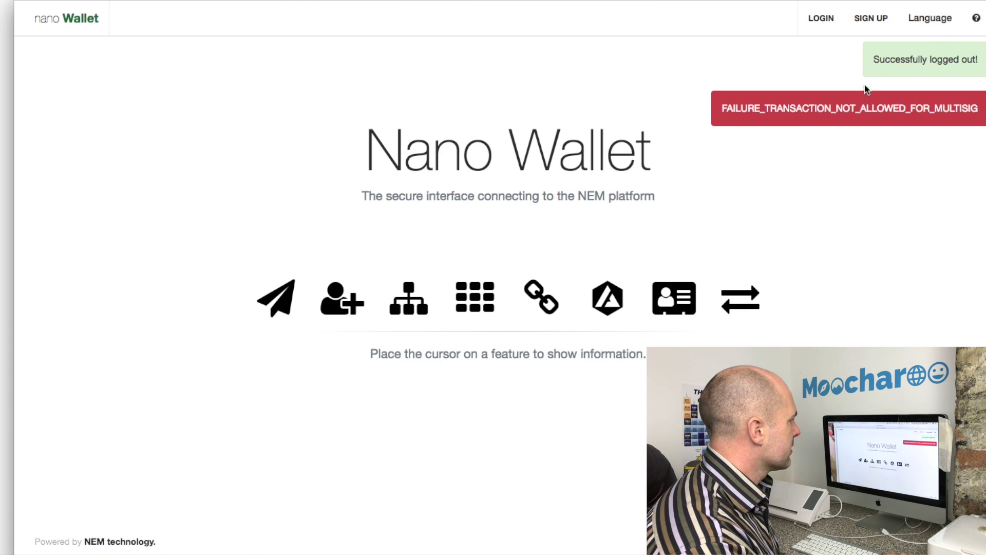
# Sign back into the Crypto Current wallet with its password and bring up the Send form
pyautogui.click(834, 23)
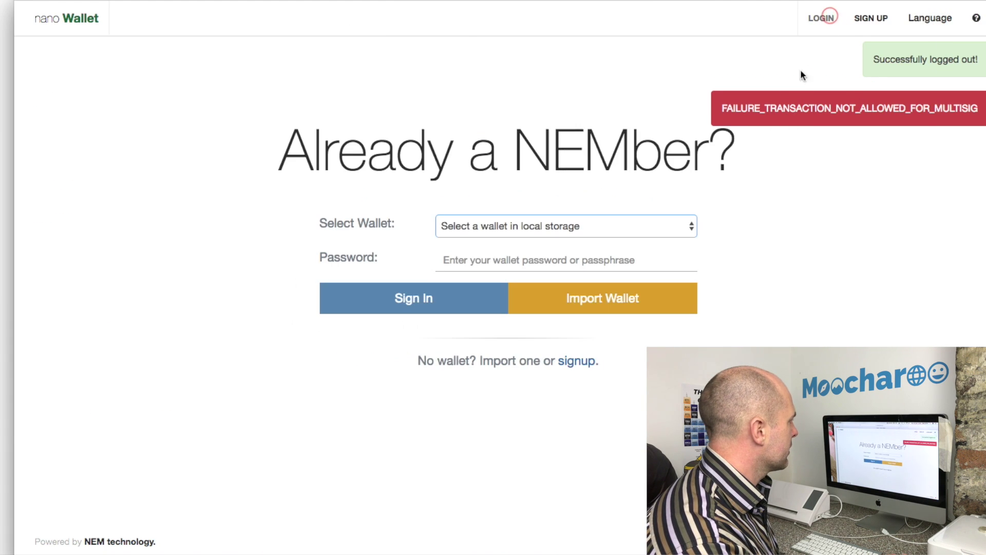
pyautogui.click(507, 233)
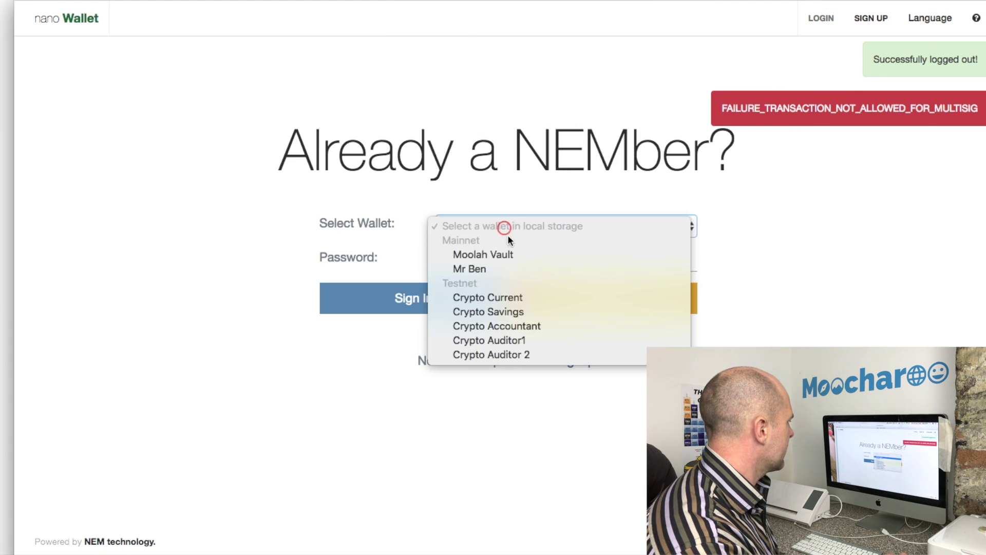
pyautogui.click(510, 299)
pyautogui.click(466, 258)
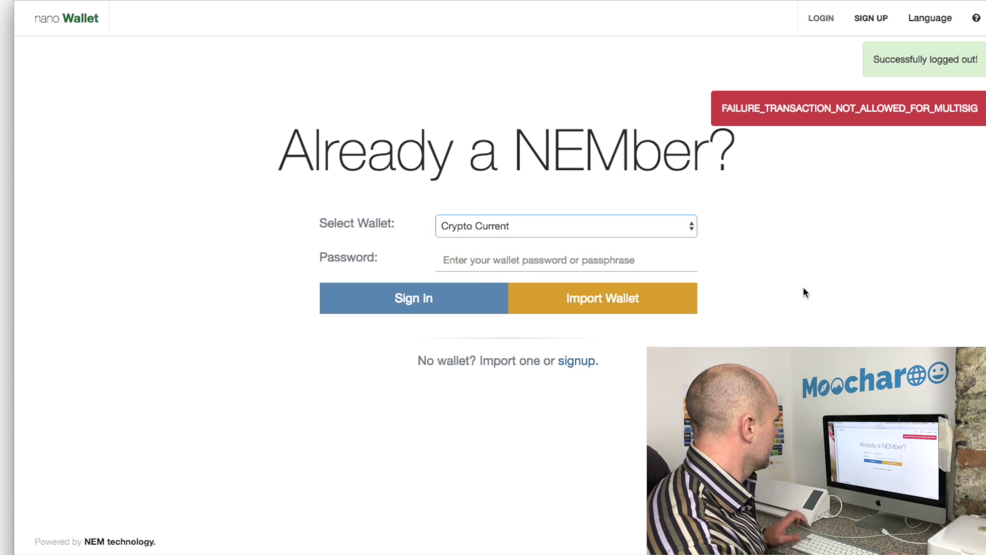
pyautogui.write('••••')
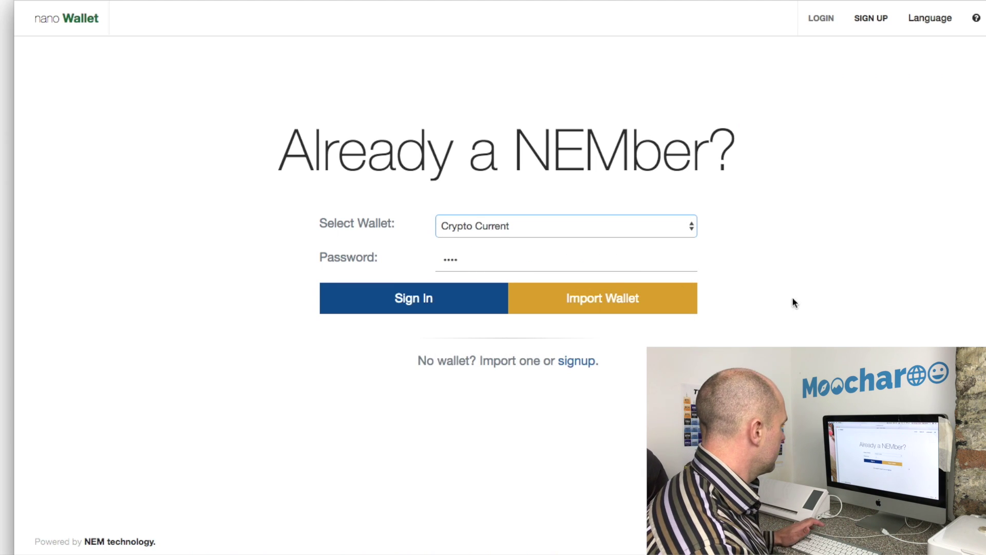
pyautogui.click(398, 306)
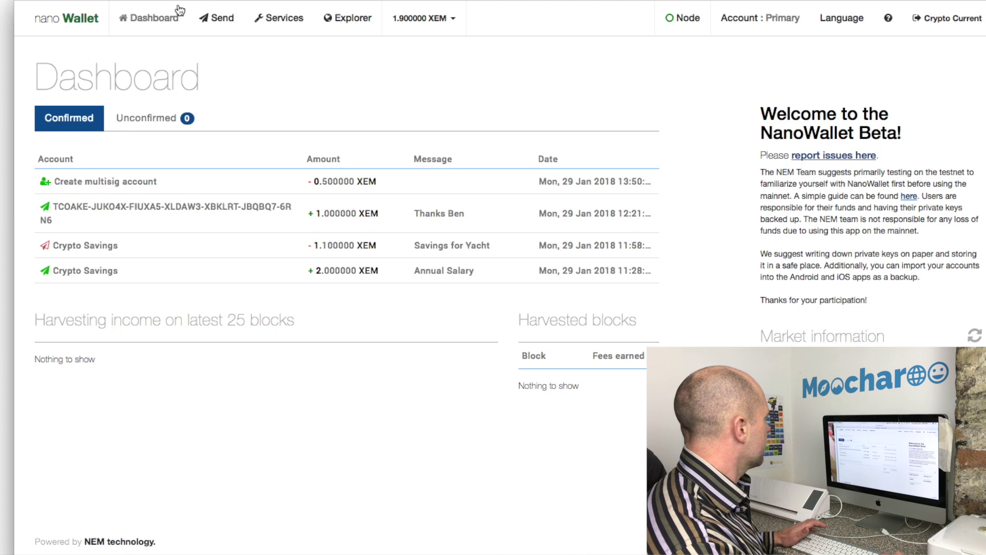
pyautogui.click(217, 19)
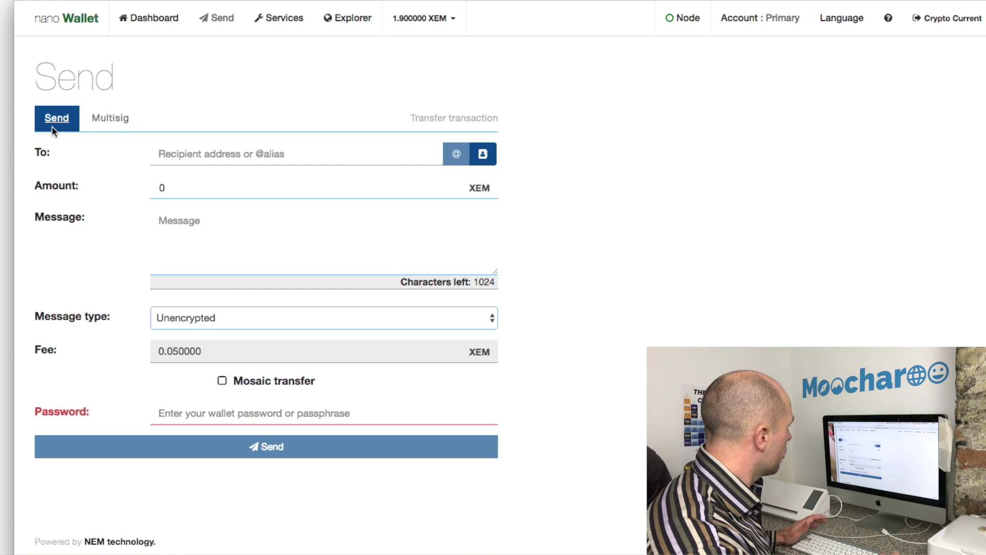
# Start a multisig transfer from the TACPON account to Crypto Accountant, chosen from the address book
pyautogui.click(112, 121)
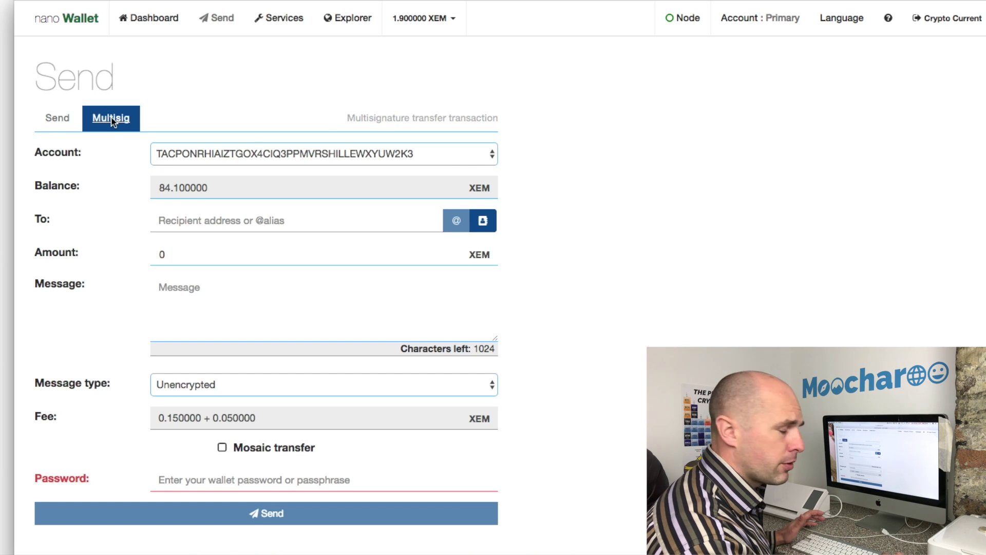
pyautogui.click(486, 155)
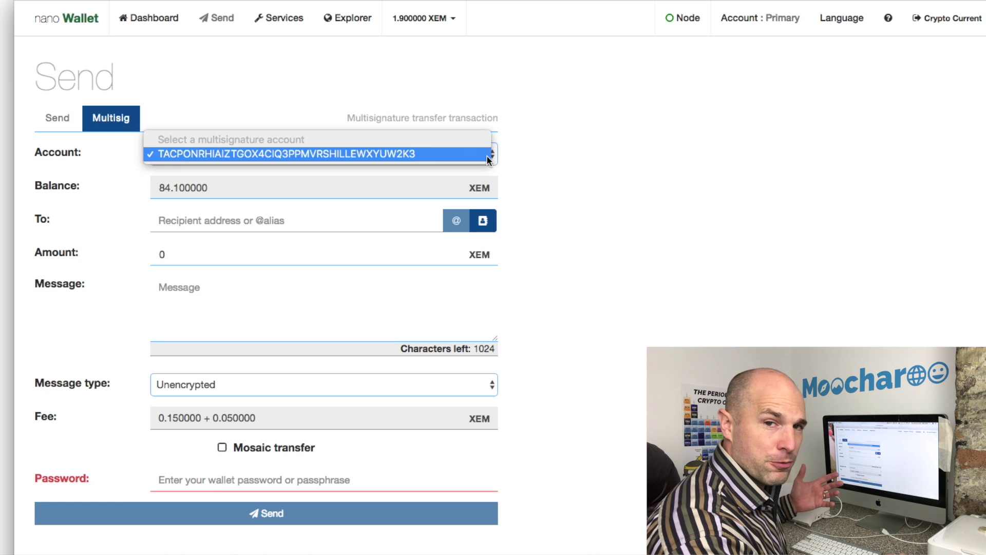
pyautogui.click(573, 143)
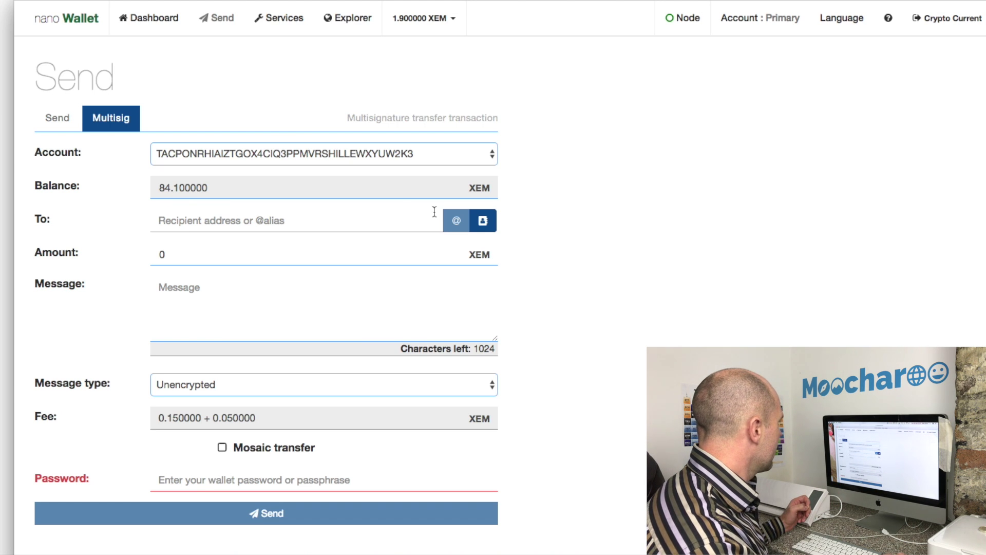
pyautogui.click(482, 220)
pyautogui.click(431, 221)
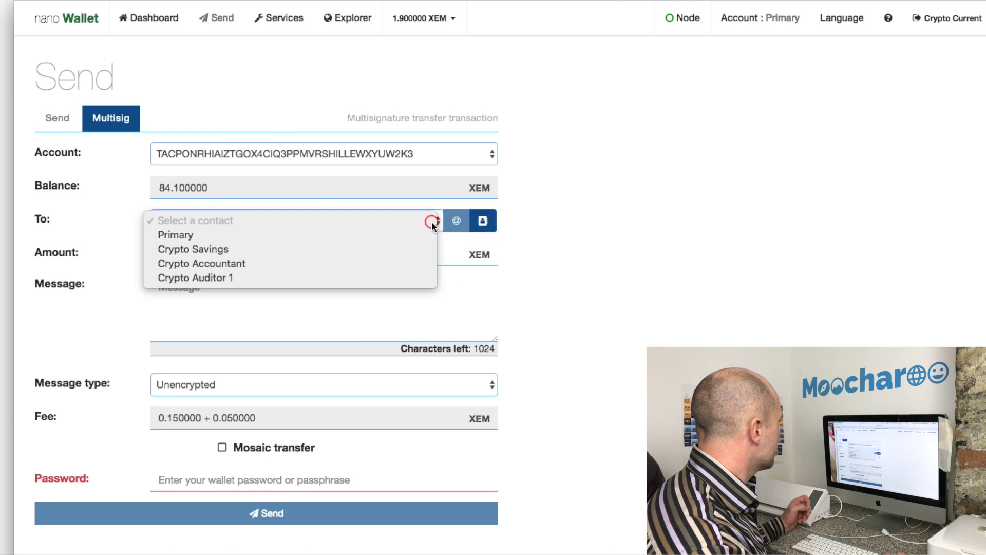
pyautogui.click(412, 261)
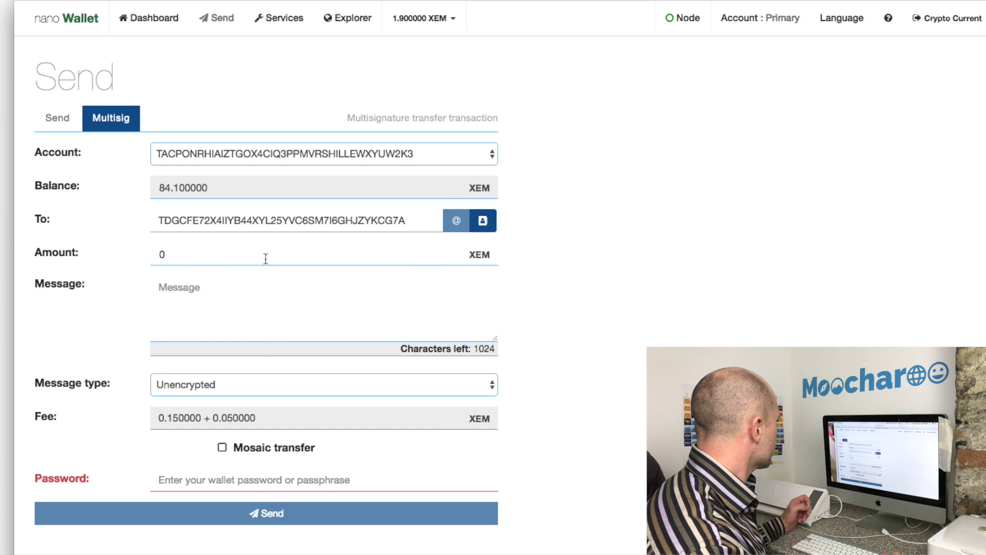
# Enter 5 XEM with message 'Holiday Pay', add the wallet password, and send for cosigning
pyautogui.click(171, 256)
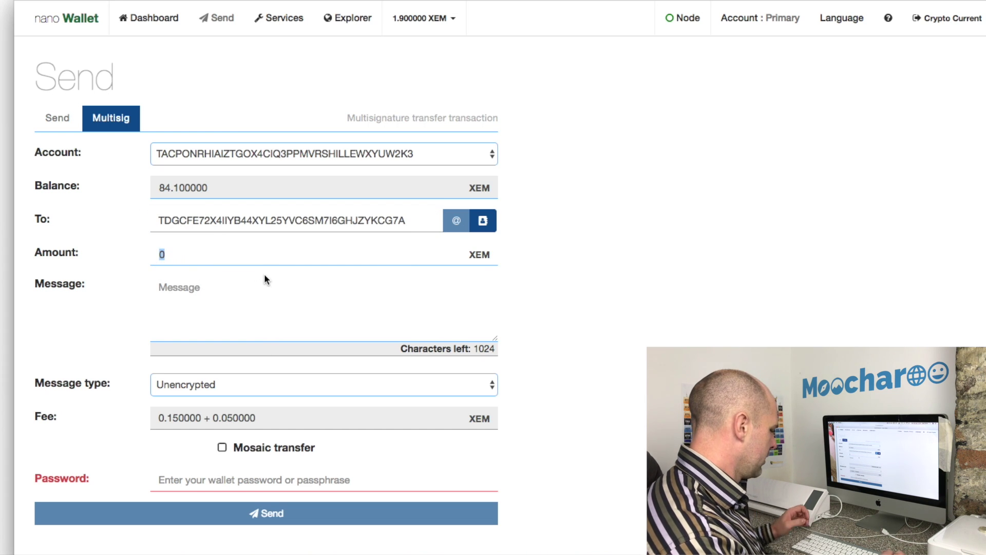
pyautogui.write('5')
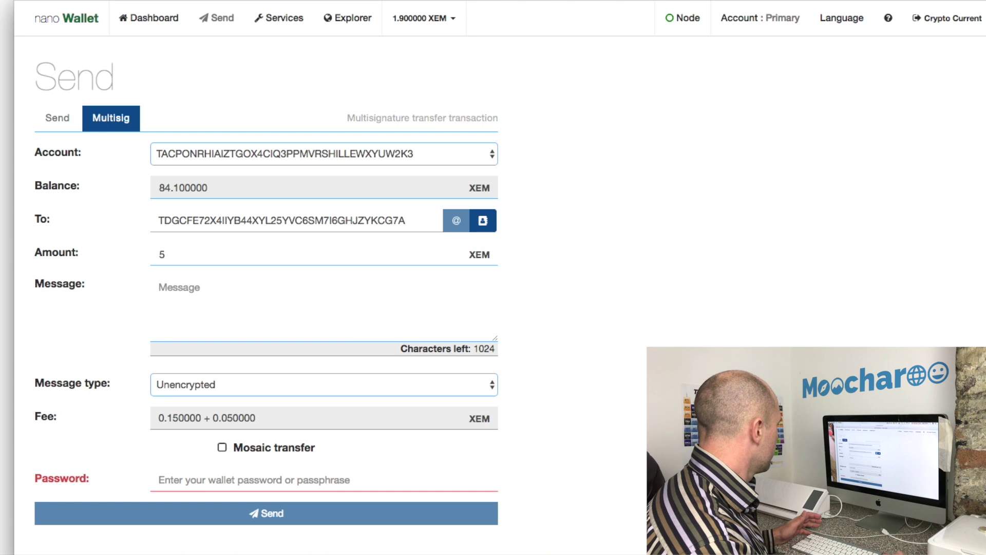
pyautogui.click(227, 293)
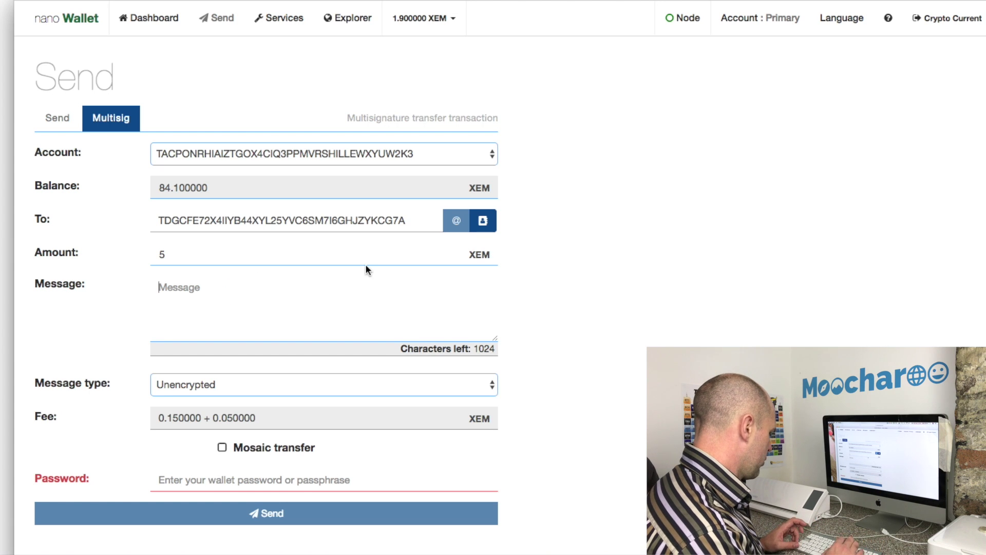
pyautogui.write('Holiday')
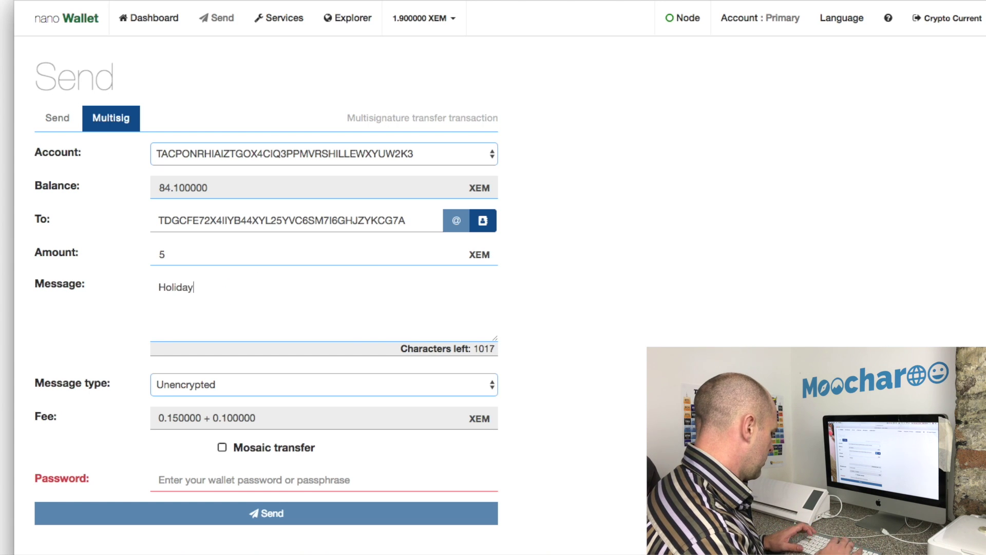
pyautogui.write(' Pay')
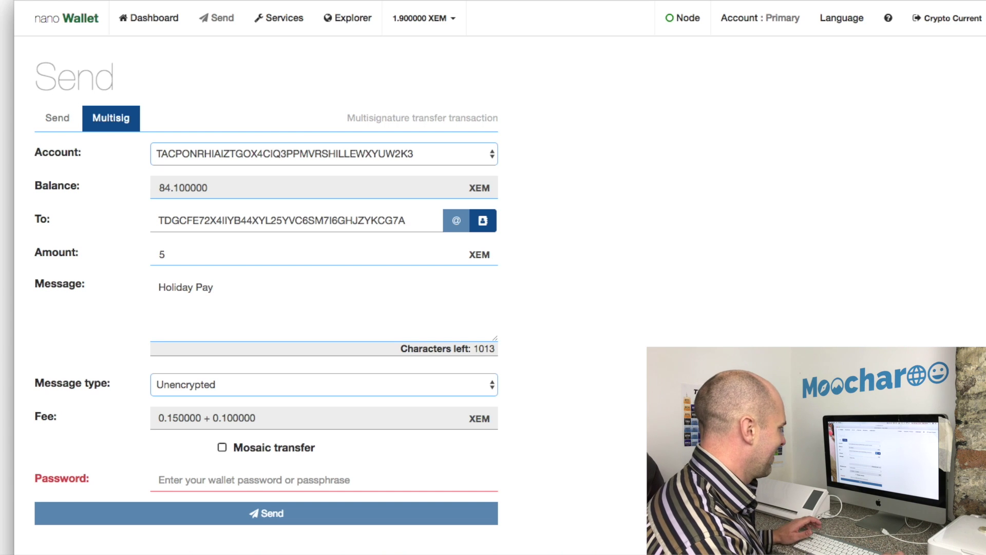
pyautogui.scroll(1, 513, 333)
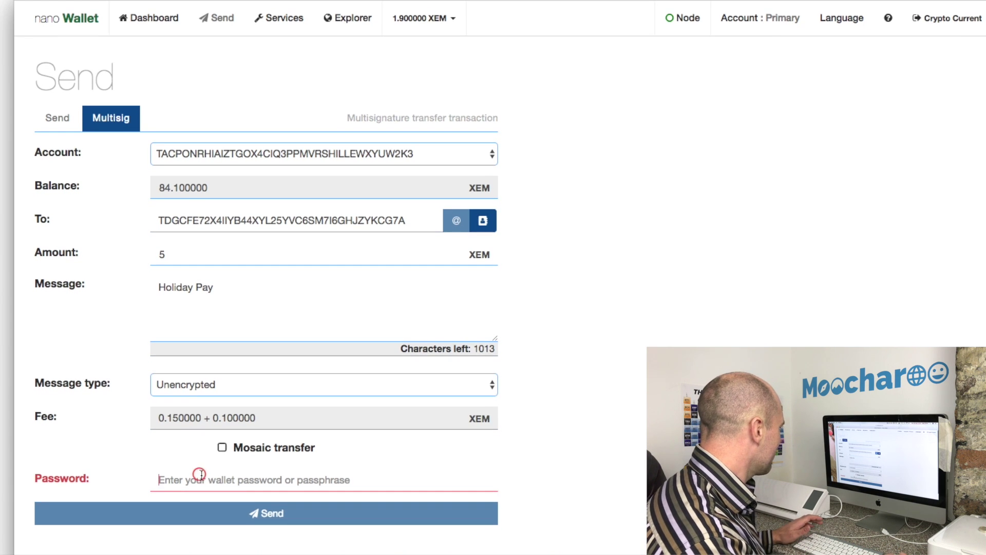
pyautogui.click(201, 475)
pyautogui.write('pass')
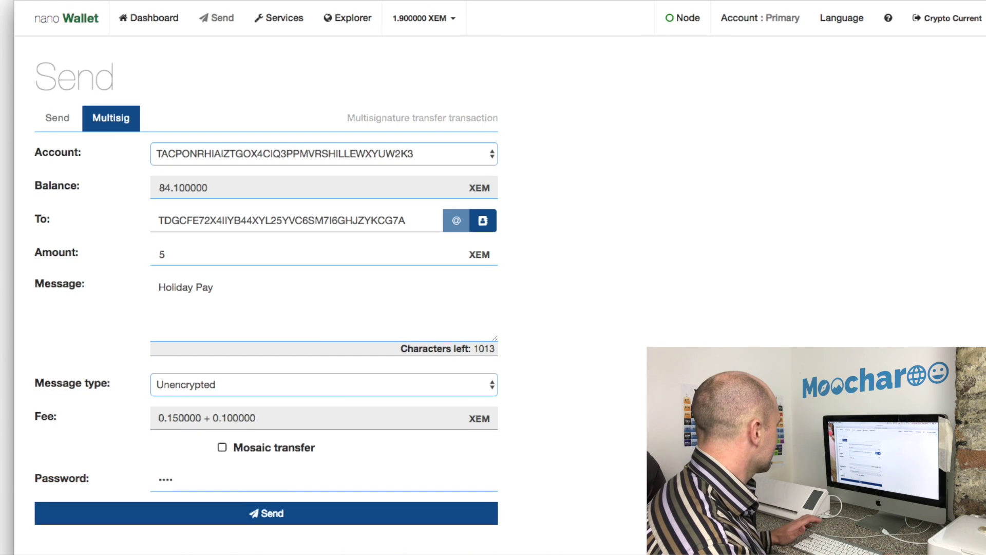
pyautogui.click(269, 514)
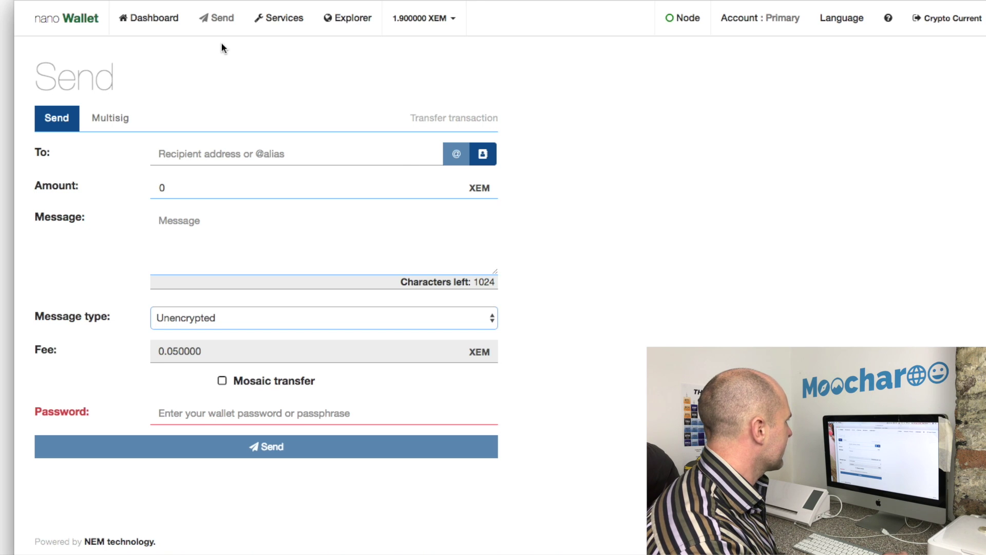
# Log out of Crypto Current, sign into Crypto Auditor1 with its password, and view Services
pyautogui.click(945, 18)
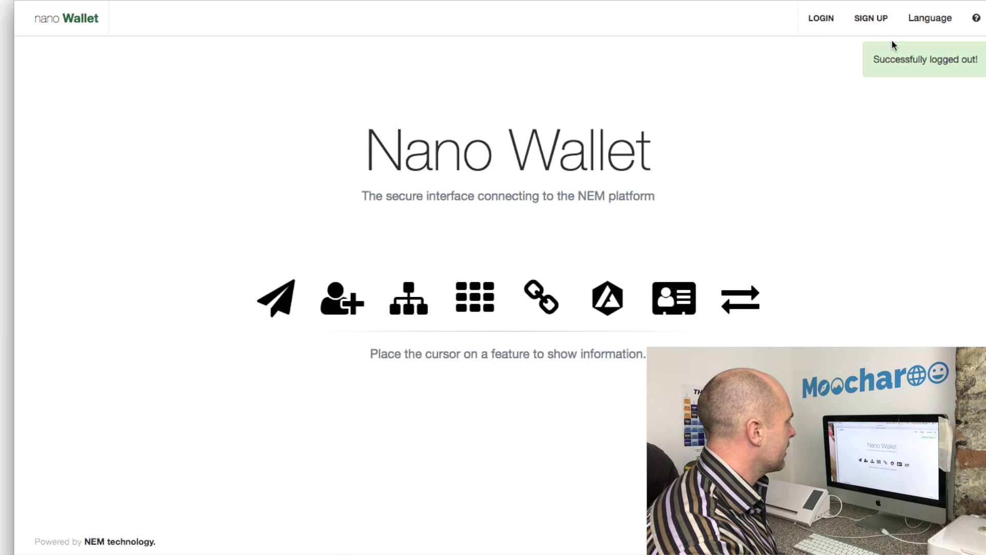
pyautogui.click(822, 18)
pyautogui.click(563, 228)
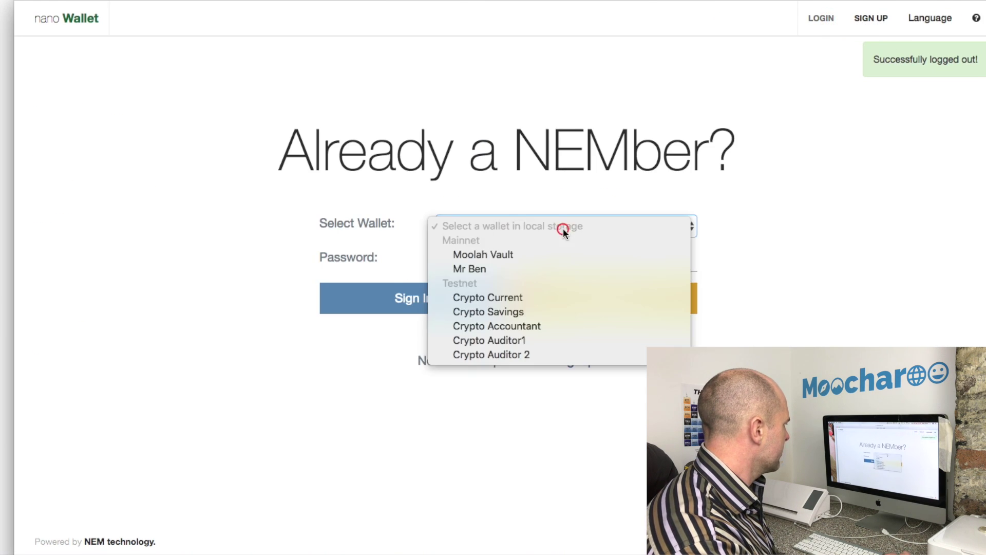
pyautogui.click(550, 341)
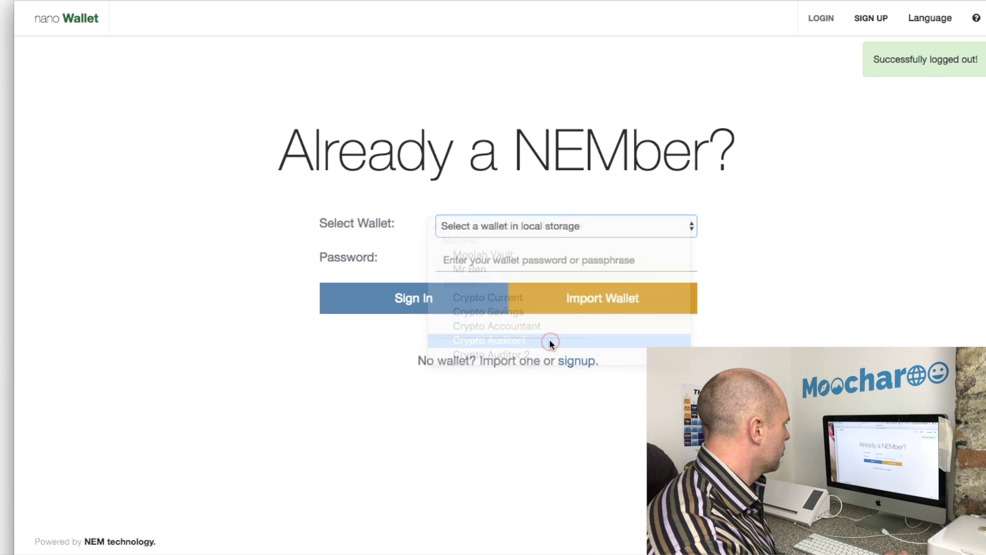
pyautogui.click(535, 259)
pyautogui.write('••••')
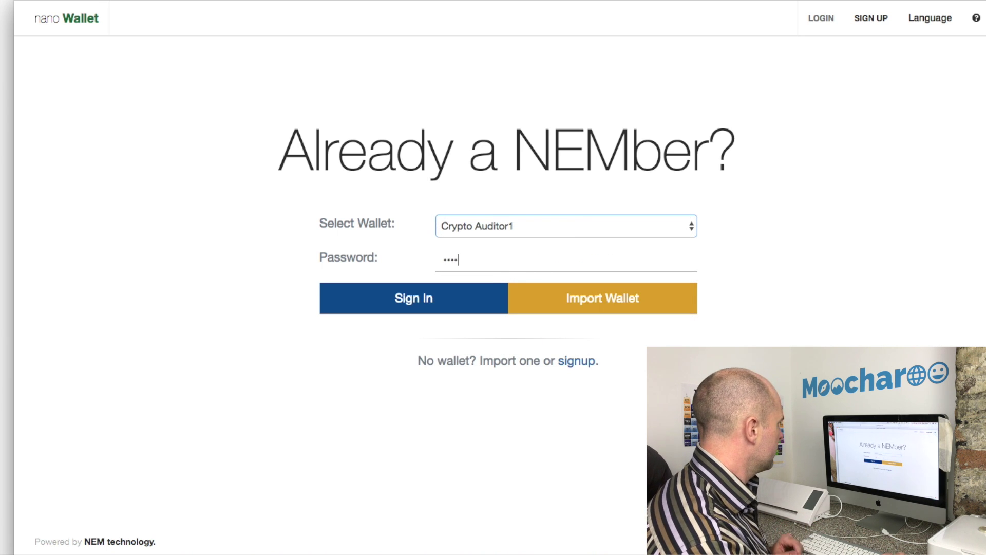
pyautogui.click(462, 295)
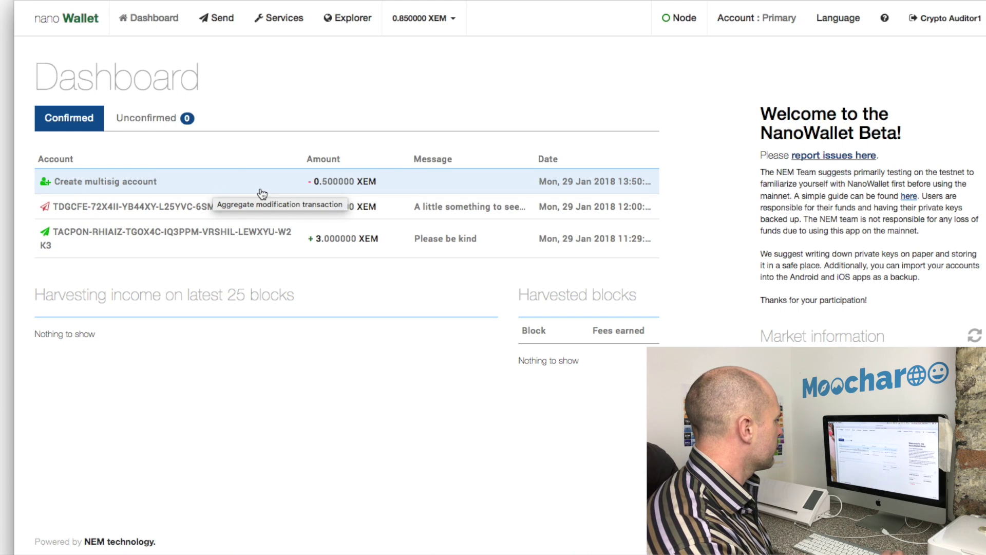
pyautogui.click(282, 23)
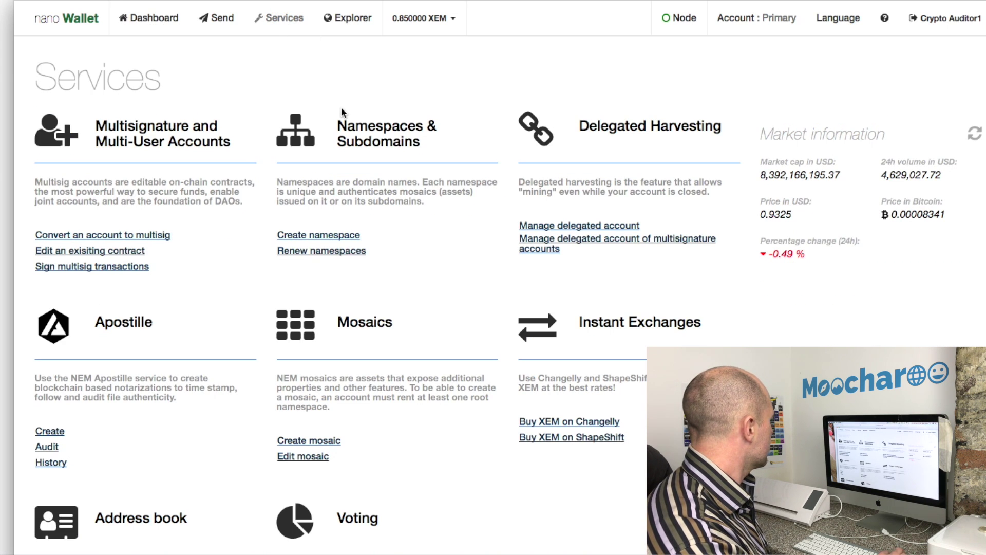
# Cosign the pending Holiday Pay transfer under Sign multisig transactions using the wallet password
pyautogui.click(77, 267)
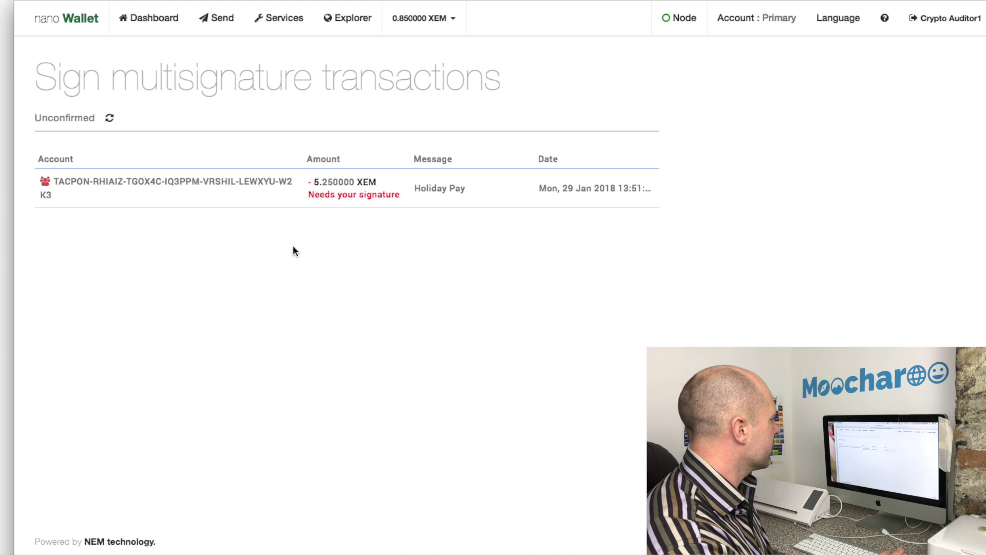
pyautogui.click(391, 193)
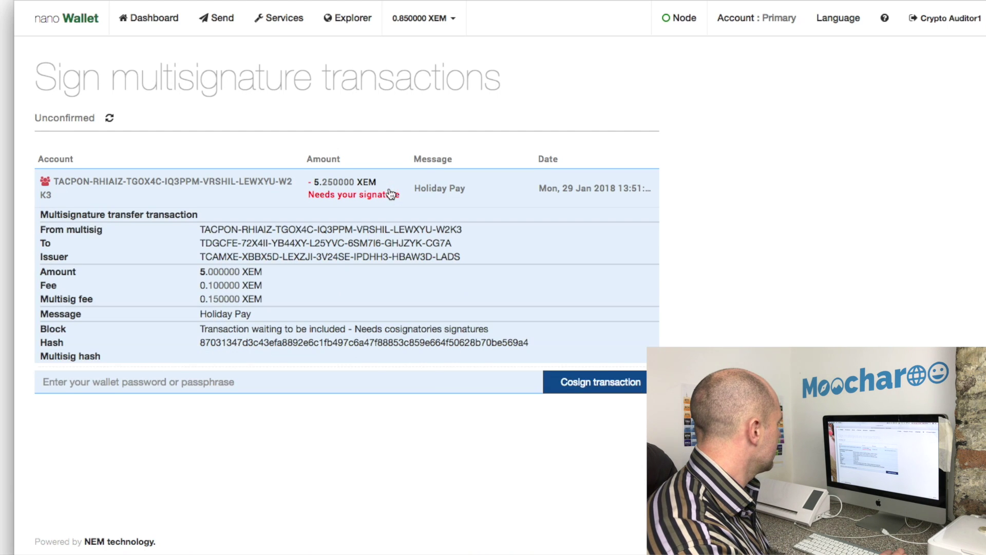
pyautogui.click(329, 380)
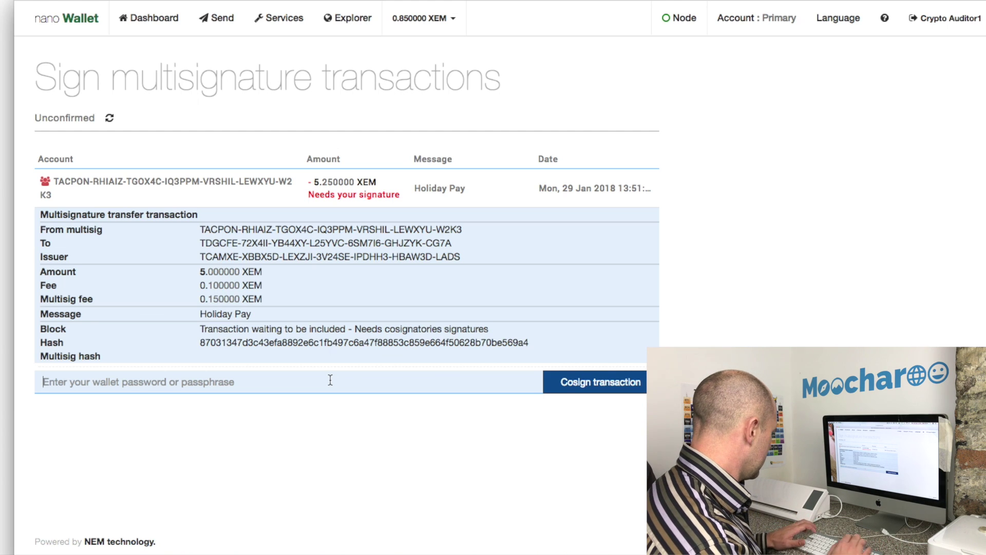
pyautogui.write('••••')
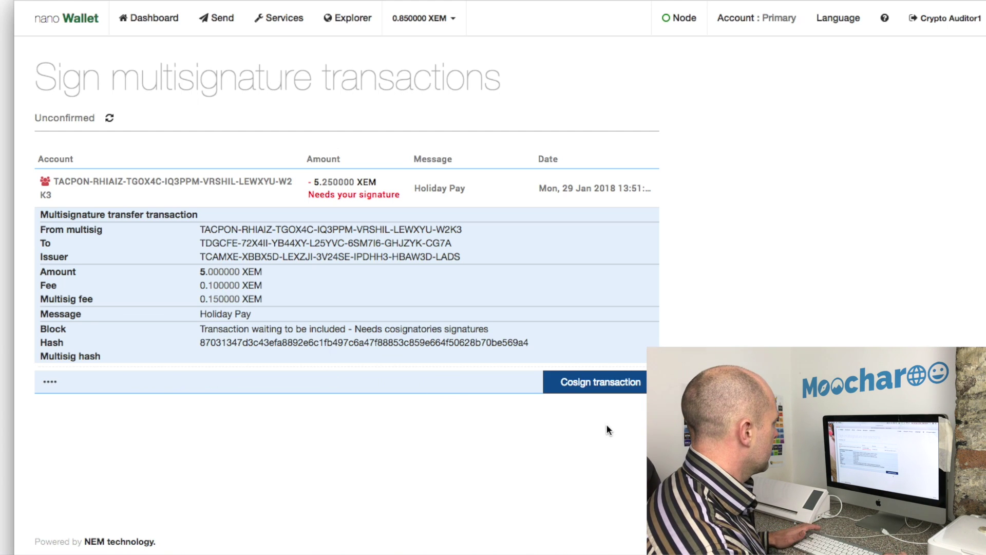
pyautogui.click(615, 393)
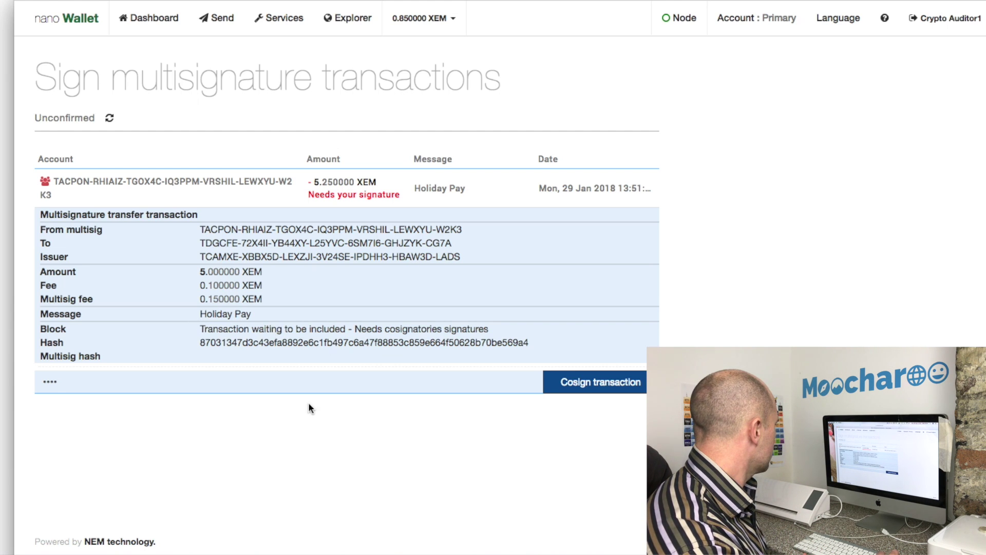
pyautogui.click(627, 379)
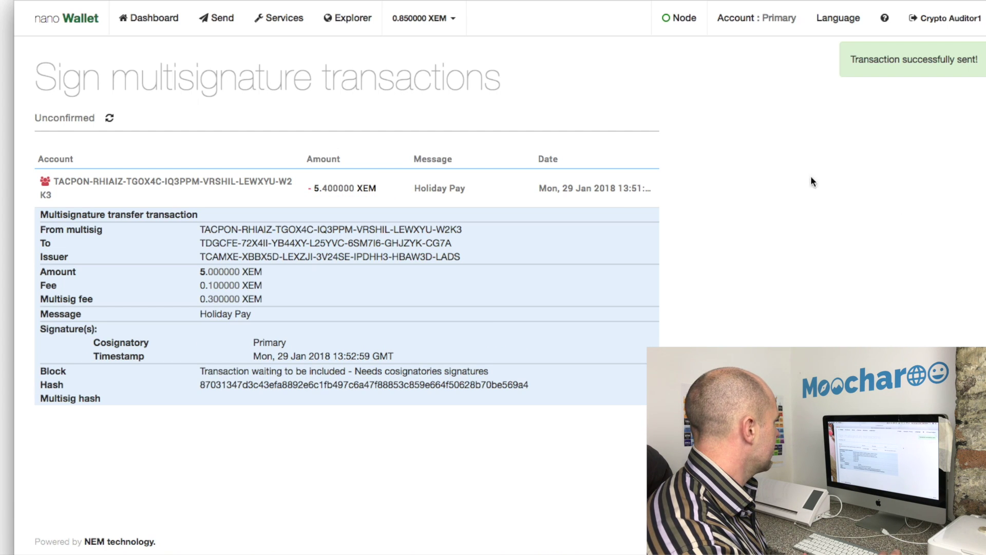
# Log out of Crypto Auditor1 and sign into the Crypto Savings wallet with its password
pyautogui.click(939, 23)
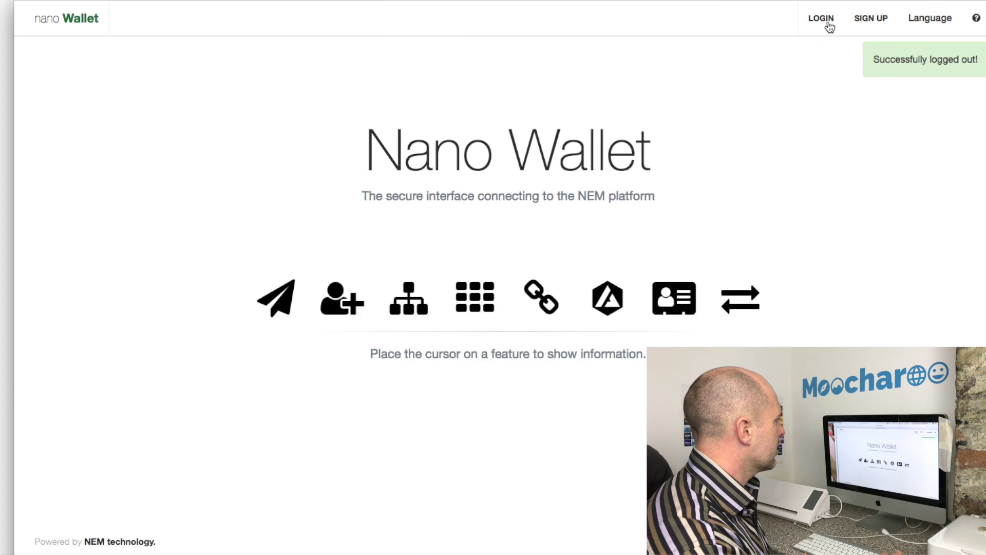
pyautogui.click(830, 25)
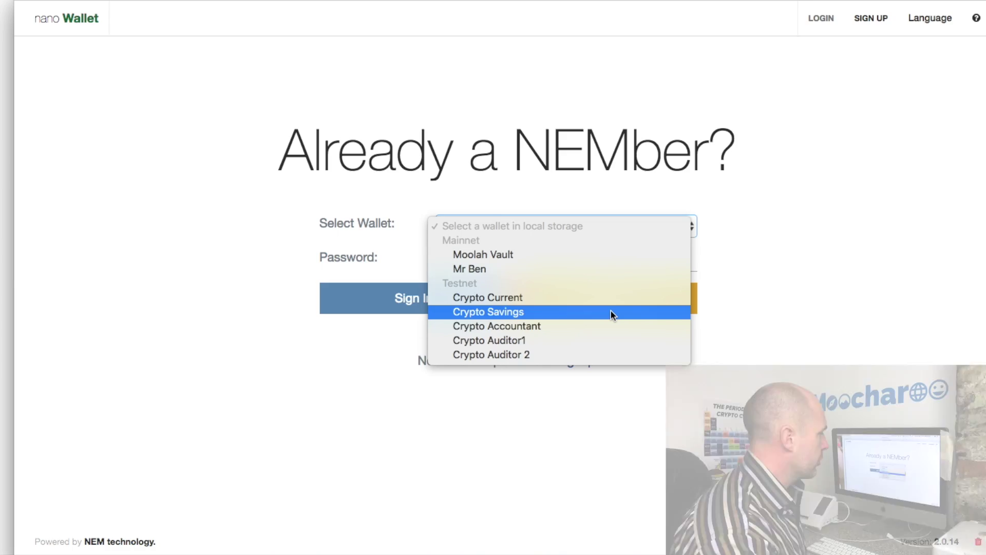
pyautogui.click(611, 312)
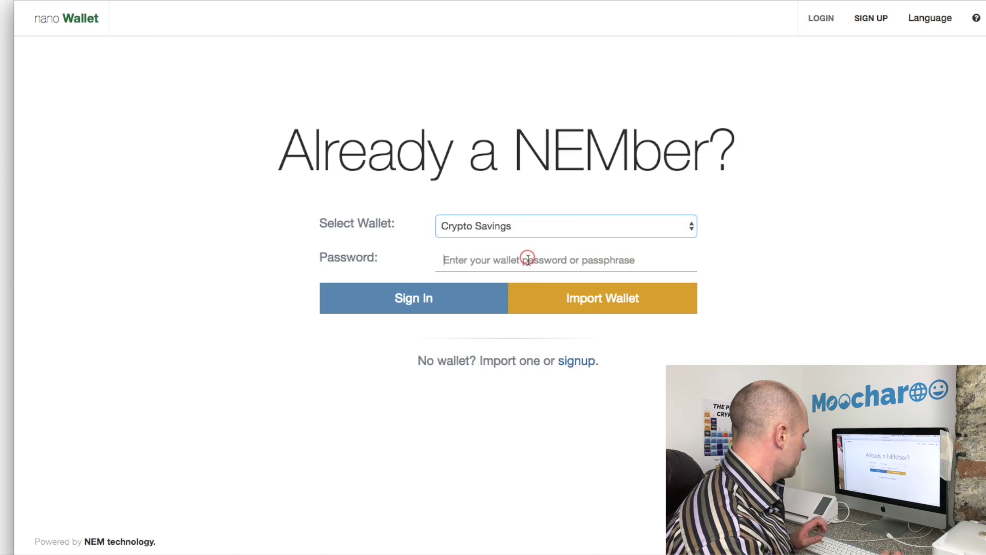
pyautogui.click(528, 260)
pyautogui.write('••••')
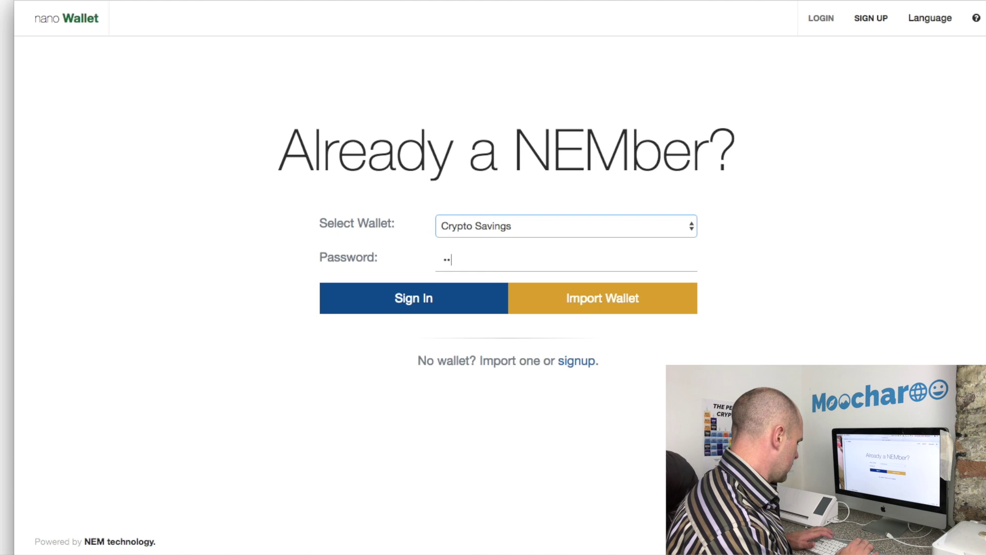
pyautogui.click(462, 292)
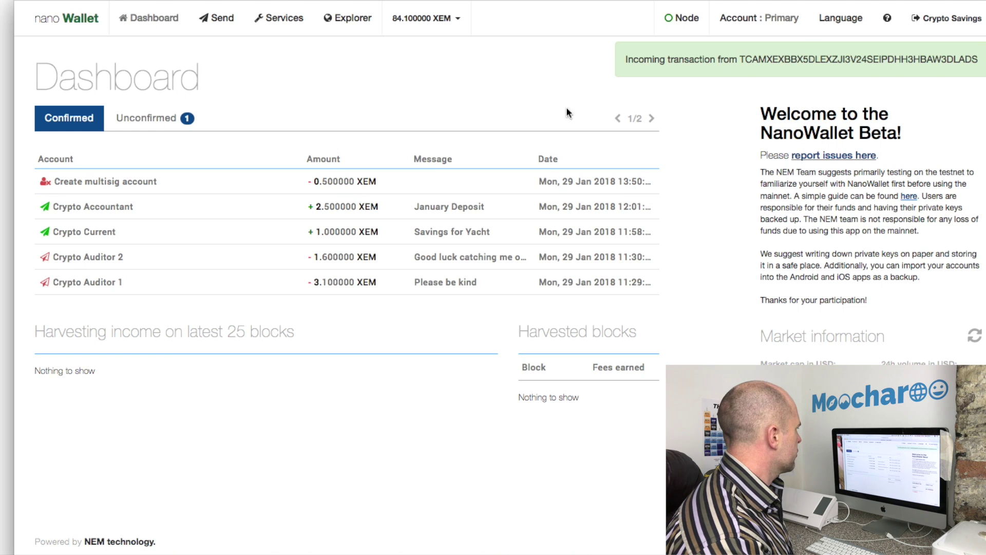
# Check the pending Primary transaction under Unconfirmed, then the Confirmed history, and log out
pyautogui.click(154, 119)
pyautogui.click(219, 178)
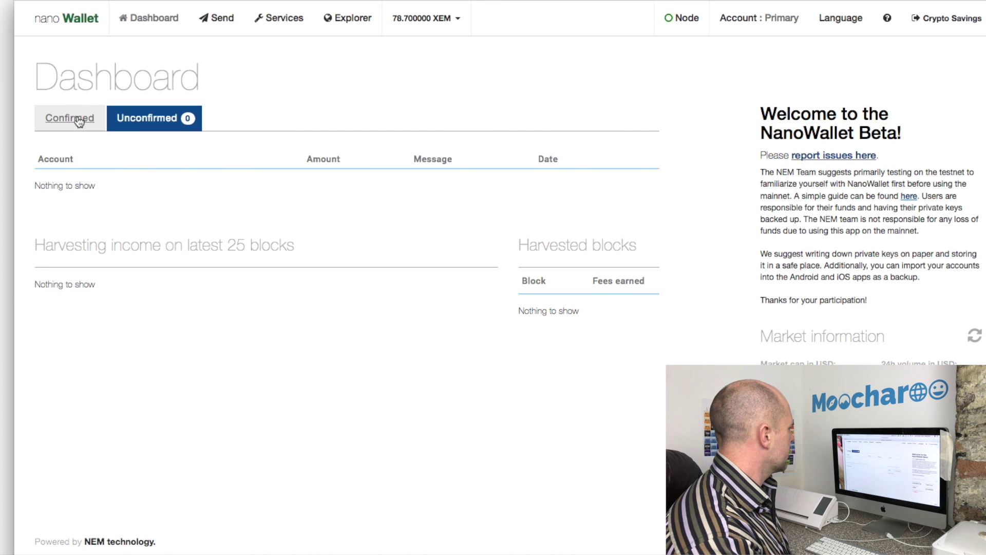
pyautogui.click(76, 118)
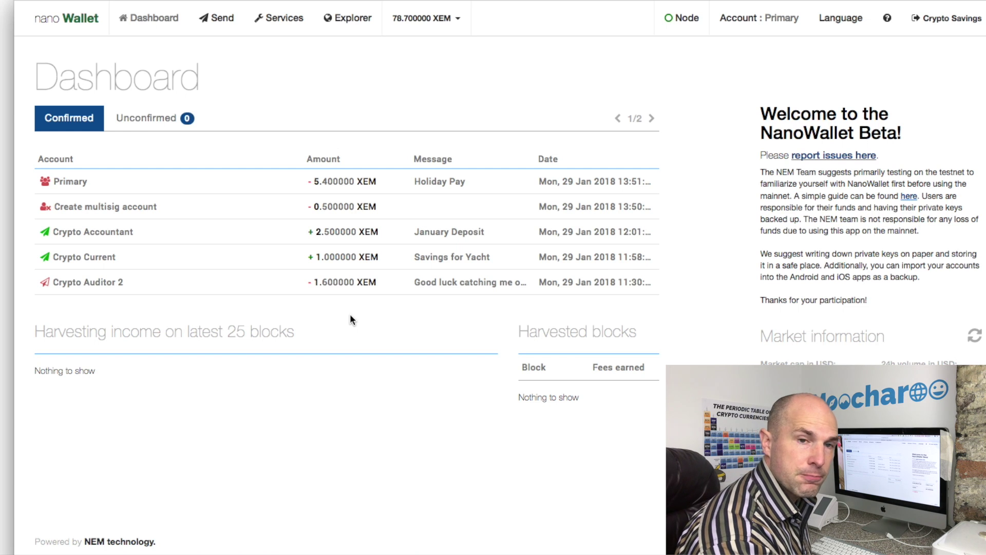
pyautogui.click(944, 23)
# Sign into Crypto Accountant, showing +5.000000 XEM Holiday Pay received and a 5.400000 XEM balance
pyautogui.moveTo(821, 19); pyautogui.dragTo(652, 288)
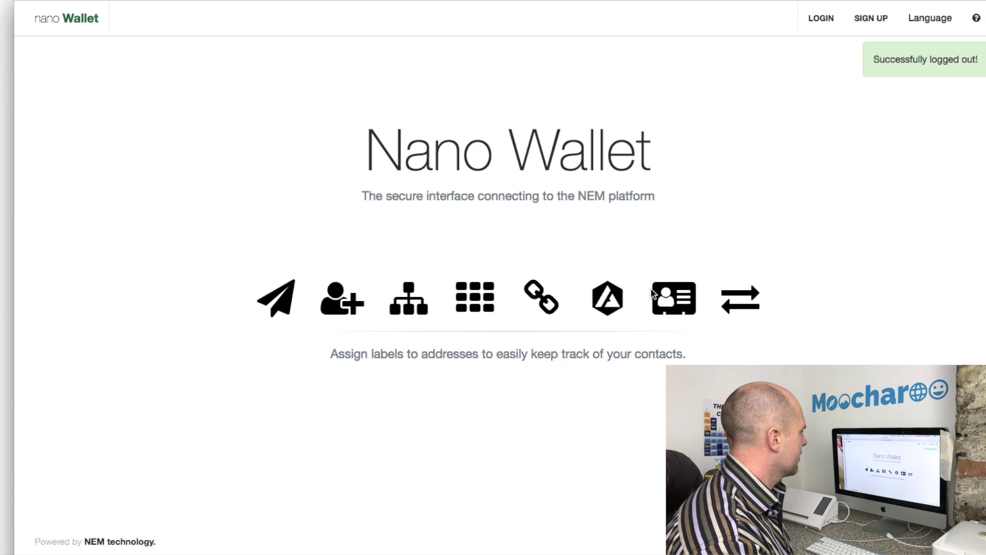
pyautogui.click(822, 20)
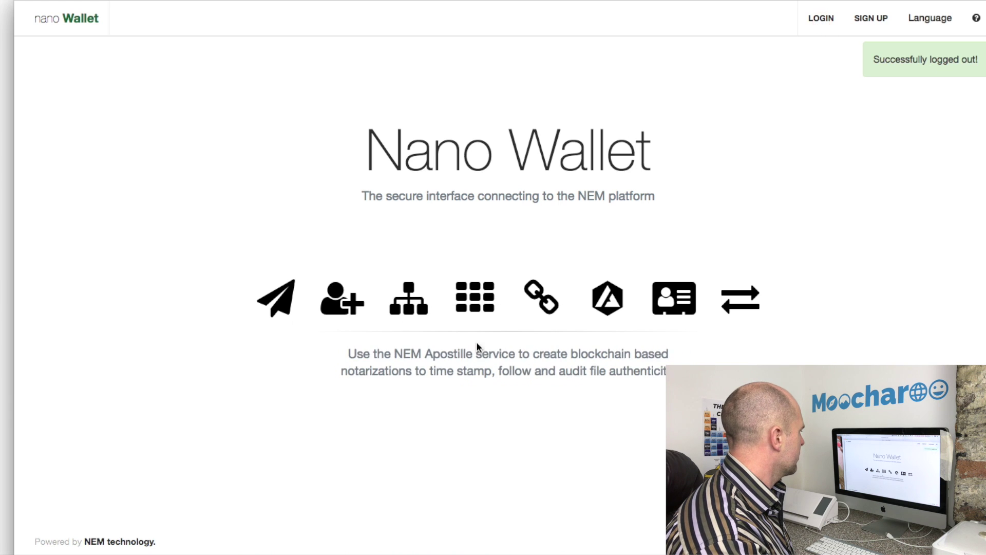
pyautogui.click(820, 21)
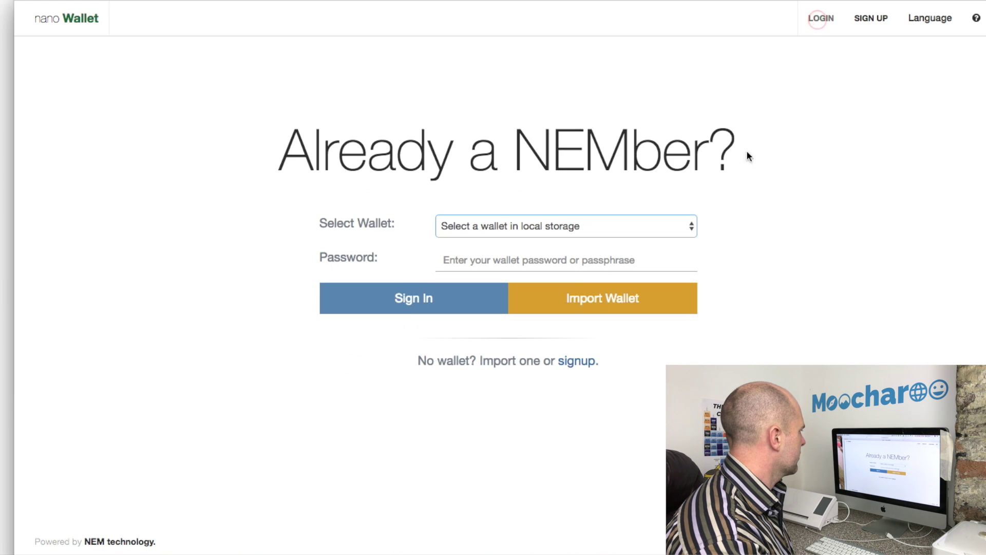
pyautogui.click(570, 227)
pyautogui.click(499, 325)
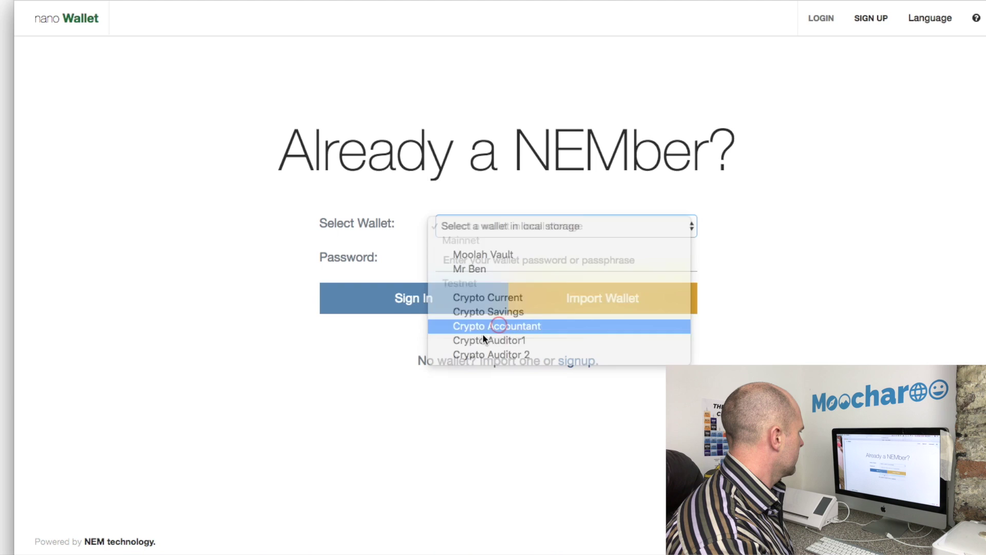
pyautogui.click(490, 264)
pyautogui.write('****')
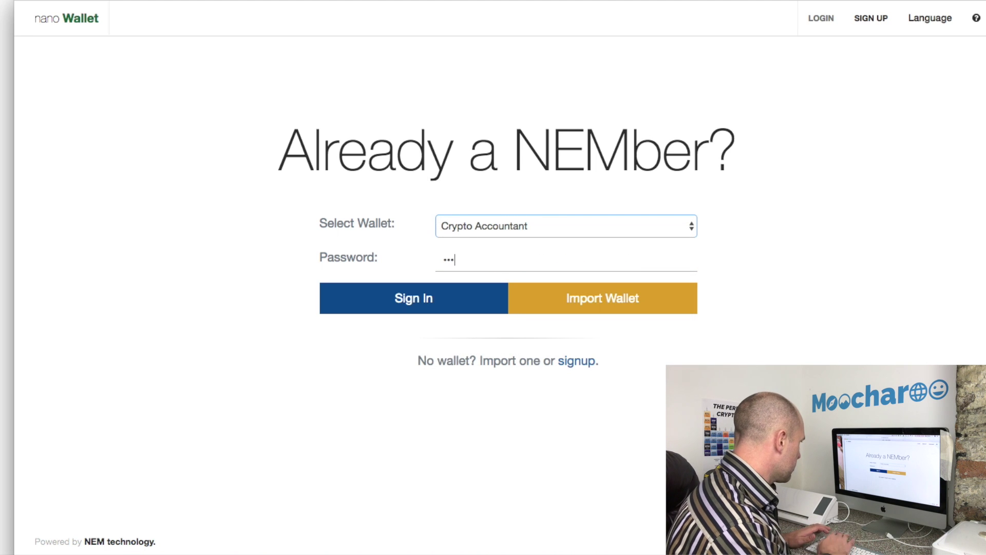
pyautogui.click(439, 298)
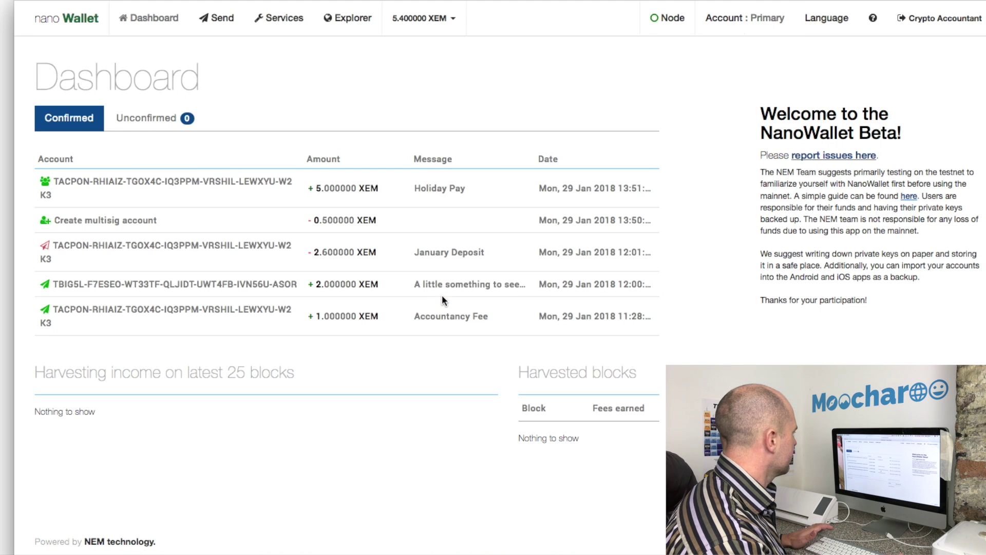